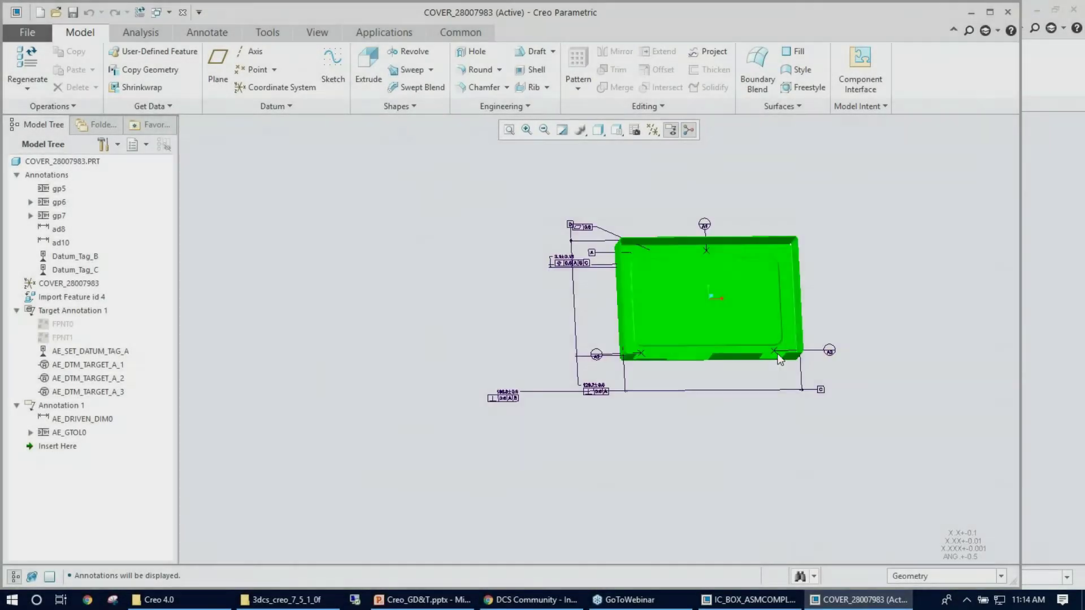
Delete all seven entries under Annotations in the model tree, from gp5 through Datum_Tag_C.
mouse_move(791, 339)
middle_mouse_down()
mouse_move(740, 360)
mouse_move(746, 393)
mouse_move(736, 390)
middle_mouse_up()
scroll(735, 390, "down", 3)
scroll(735, 390, "down", 2)
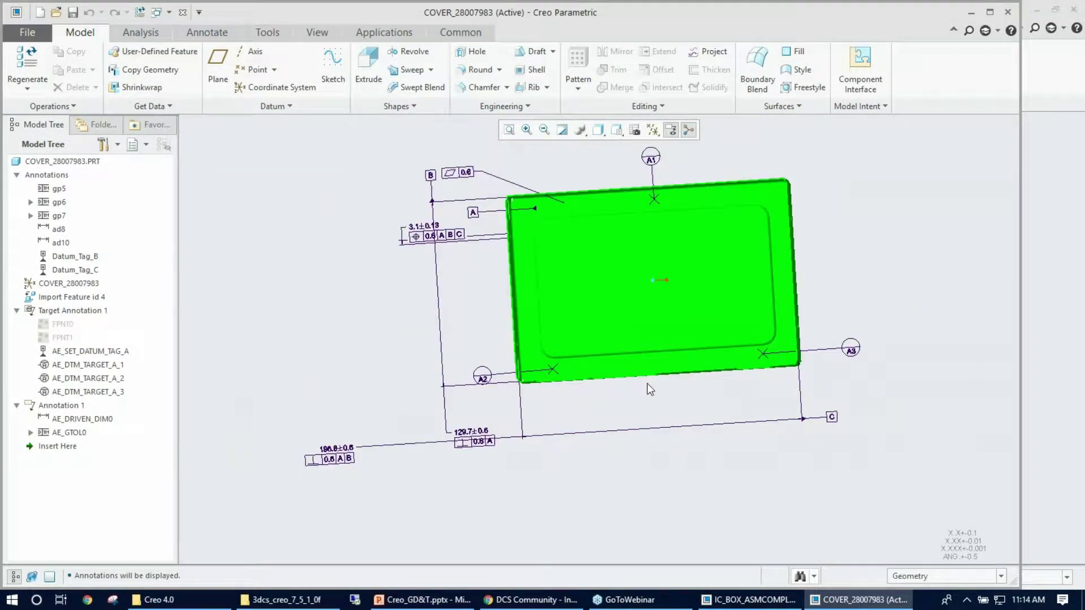
left_click(57, 190)
left_click(80, 271, "shift")
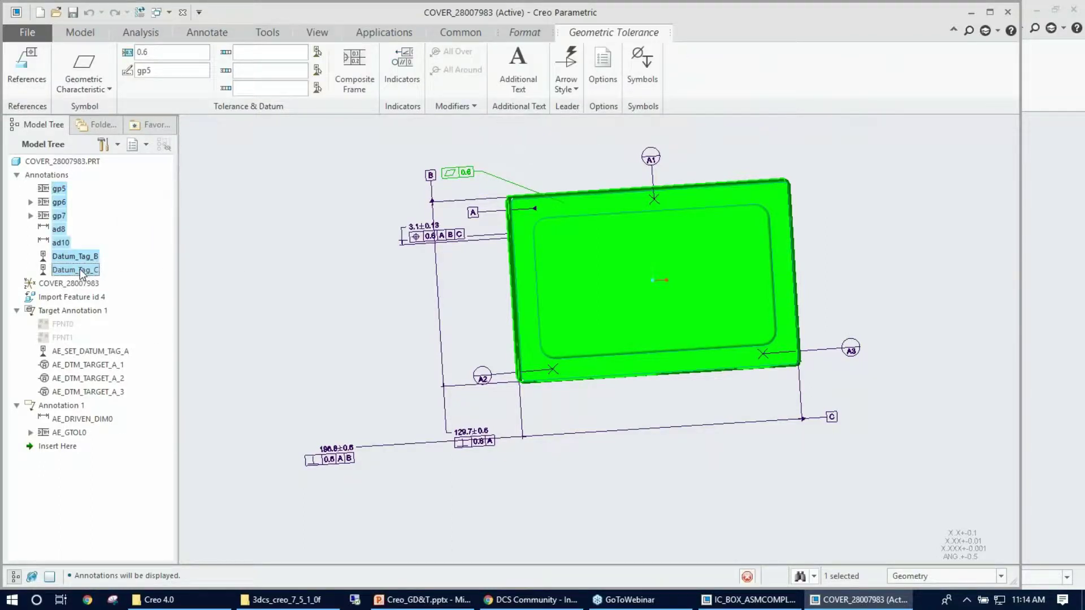
right_click(80, 273)
left_click(114, 382)
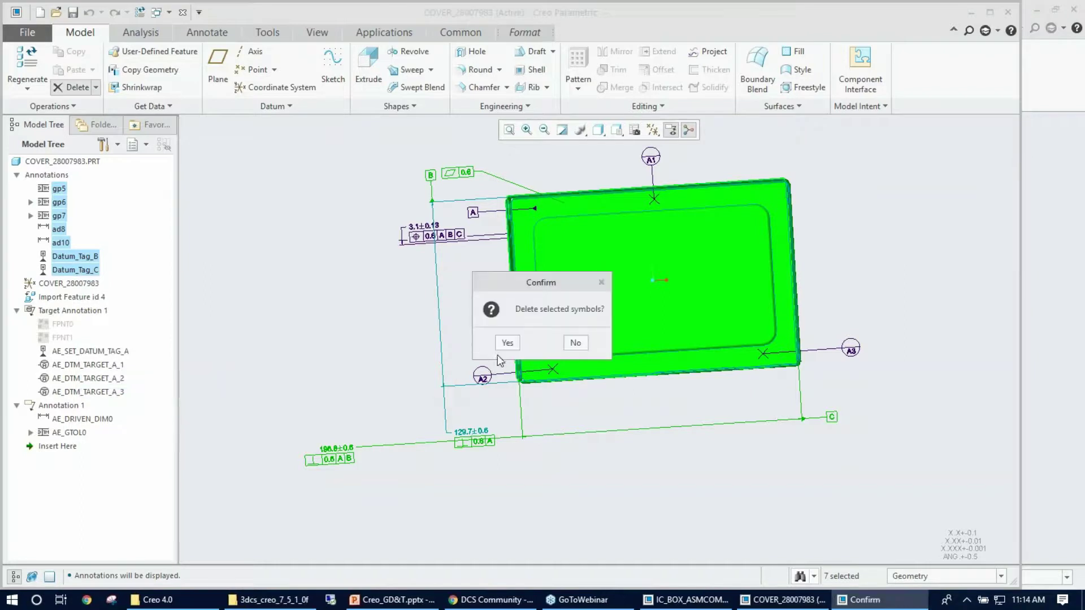
left_click(504, 342)
Delete the Target Annotation 1 and Annotation 1 features from the cover part.
right_click(72, 202)
left_click(108, 271)
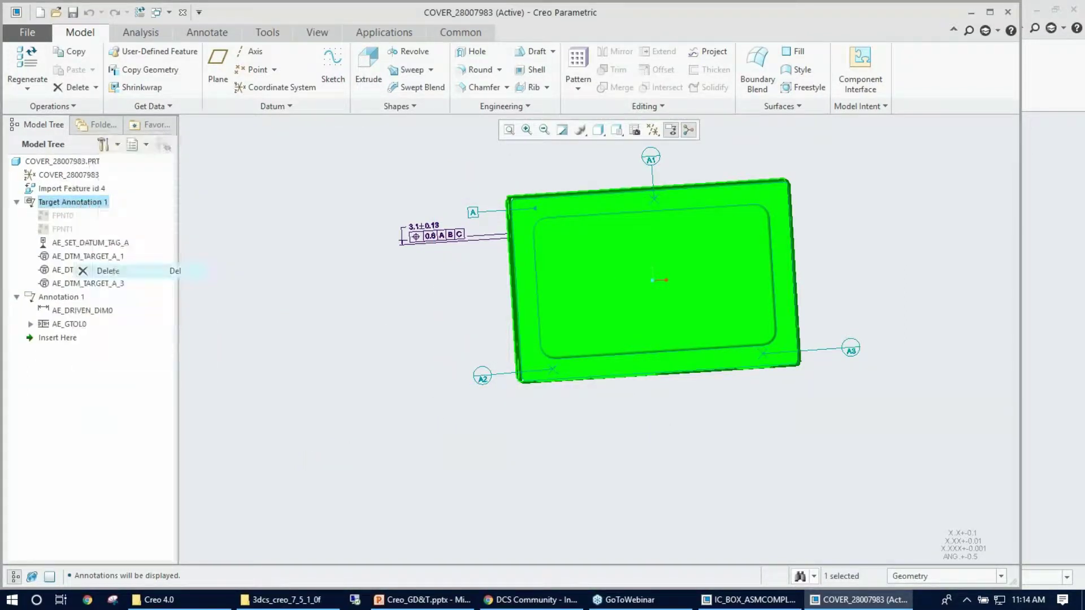
left_click(505, 328)
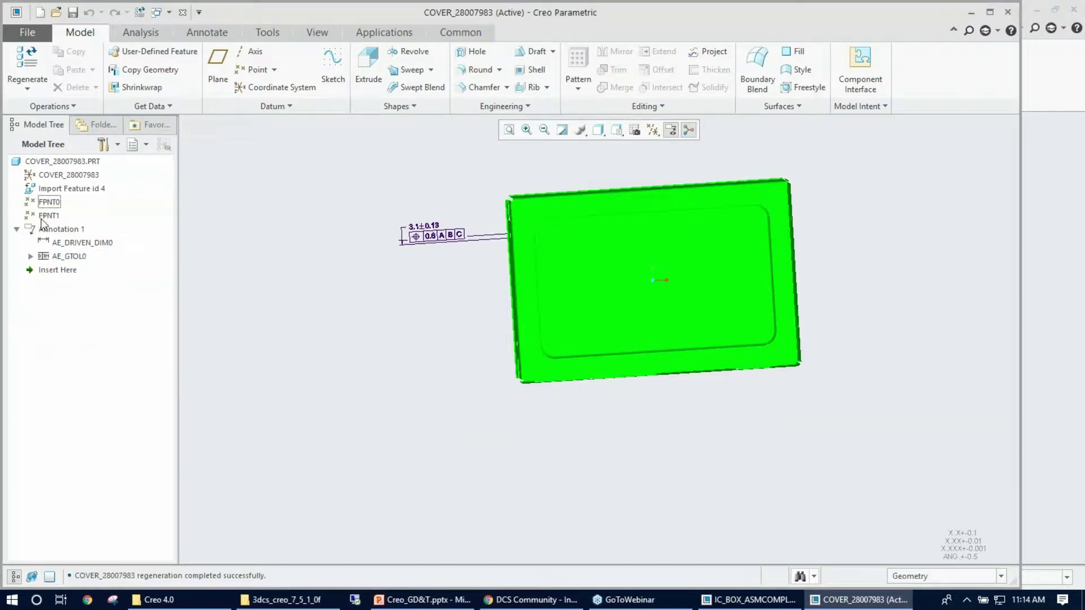
right_click(59, 229)
left_click(112, 281)
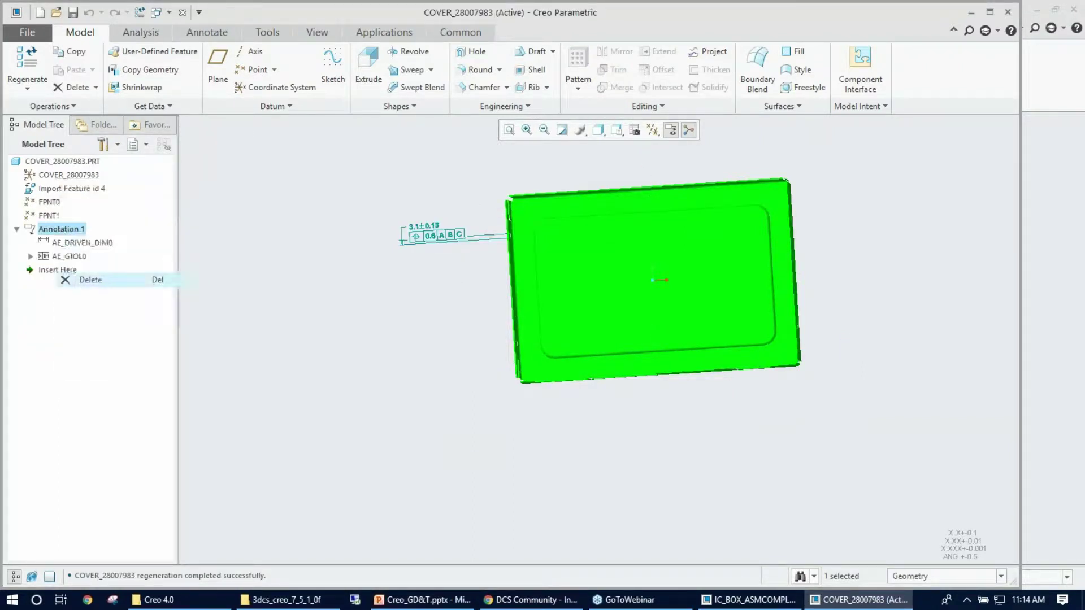
left_click(485, 320)
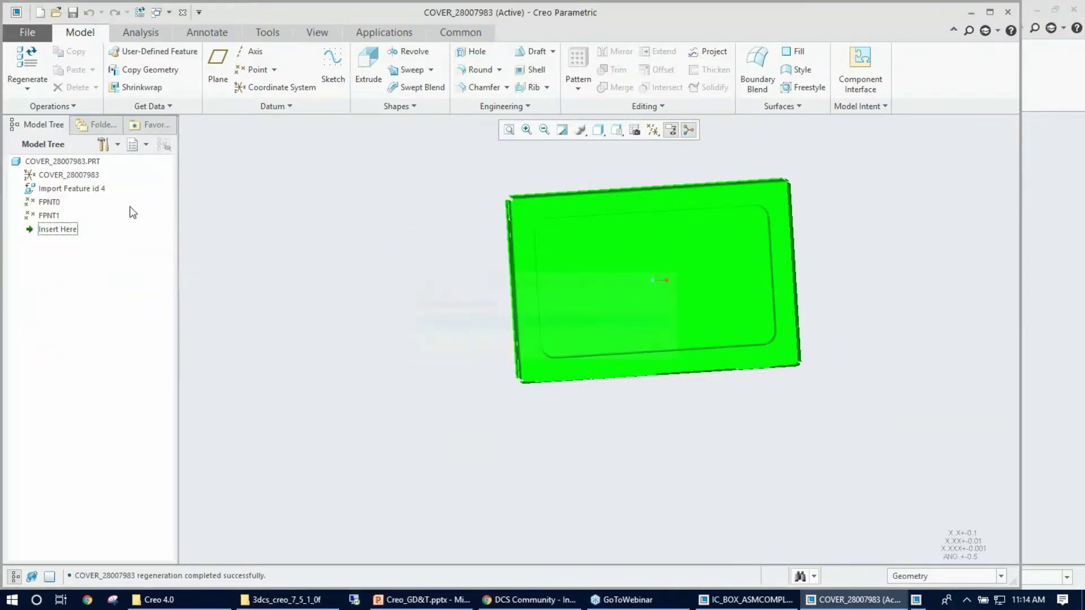
Delete the datum points FPNT0 and FPNT1 from the cover part.
left_click(50, 216)
left_click(54, 204, "ctrl")
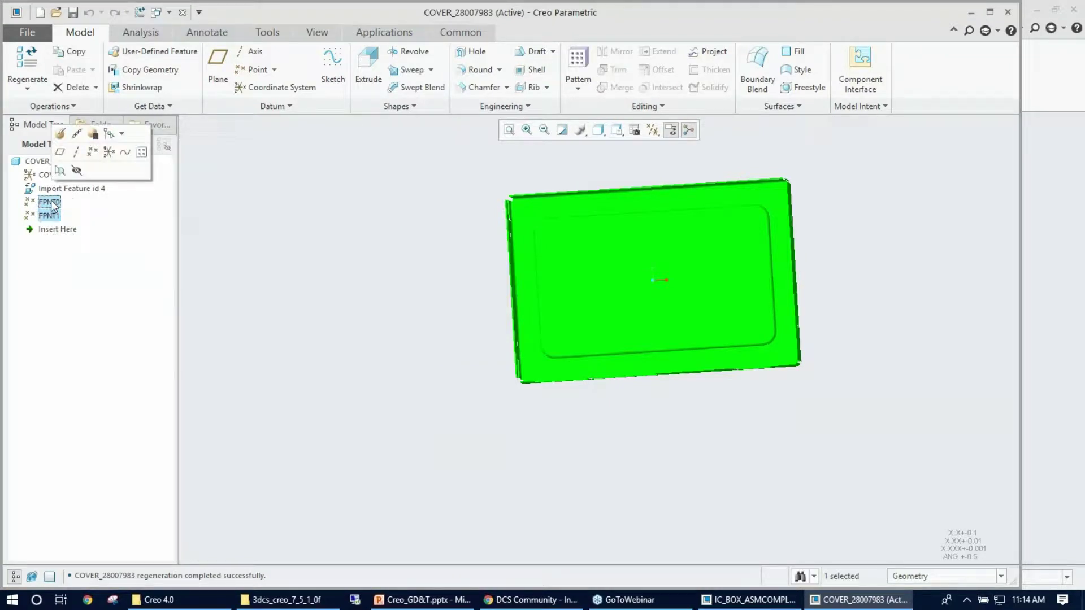
right_click(52, 204)
left_click(86, 249)
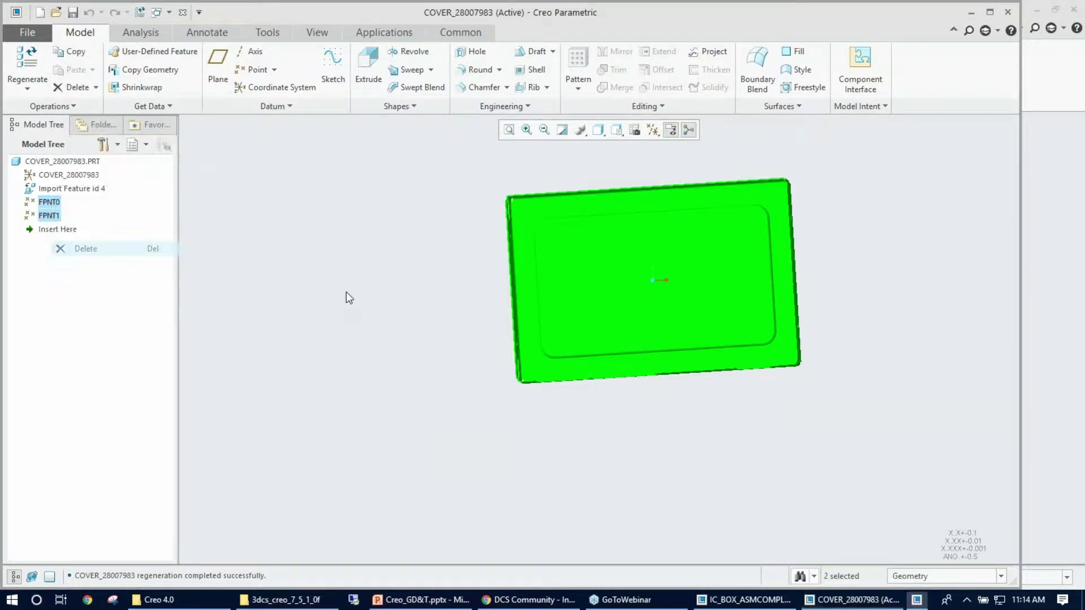
left_click(518, 314)
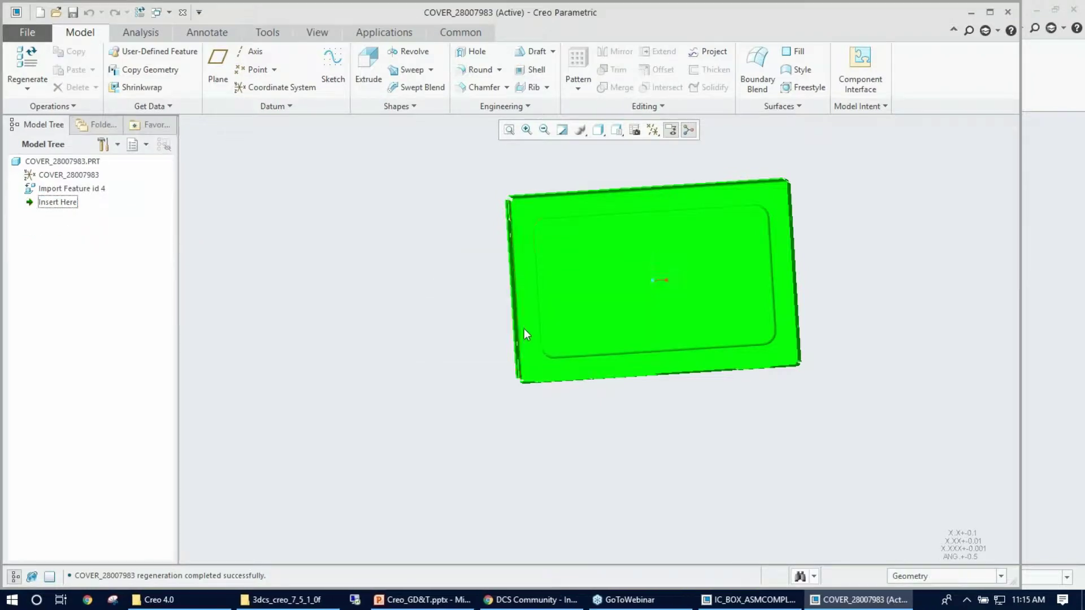
Switch to the annotation tools and maximize the part window, with the inside of the cover facing the viewer.
mouse_move(542, 439)
middle_mouse_down()
mouse_move(531, 388)
mouse_move(494, 405)
mouse_move(584, 376)
mouse_move(560, 339)
middle_mouse_up()
scroll(535, 206, "up", 3)
scroll(534, 206, "down", 5)
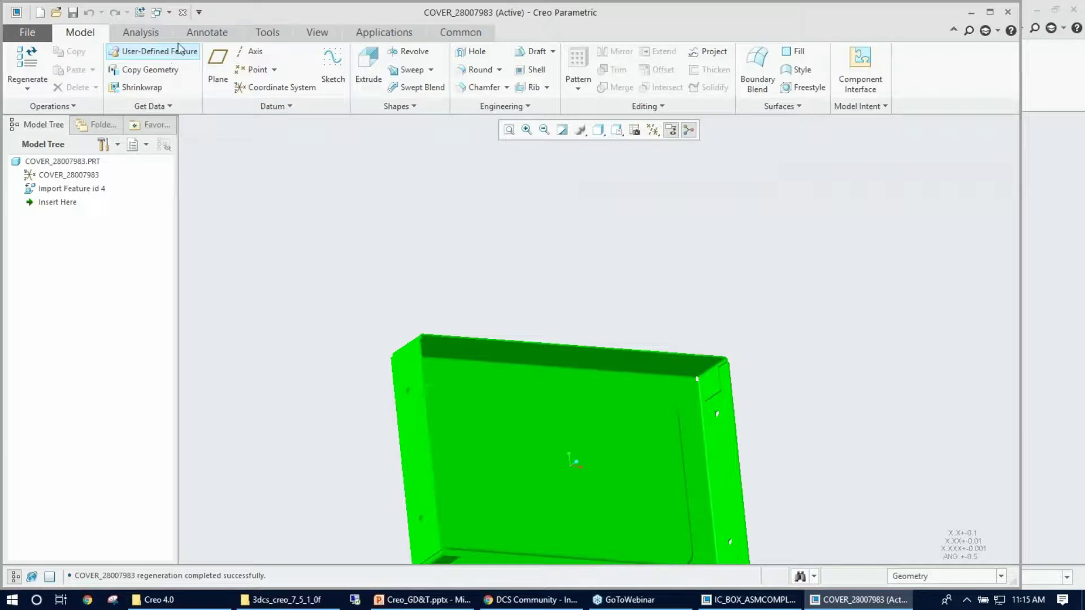
left_click(207, 32)
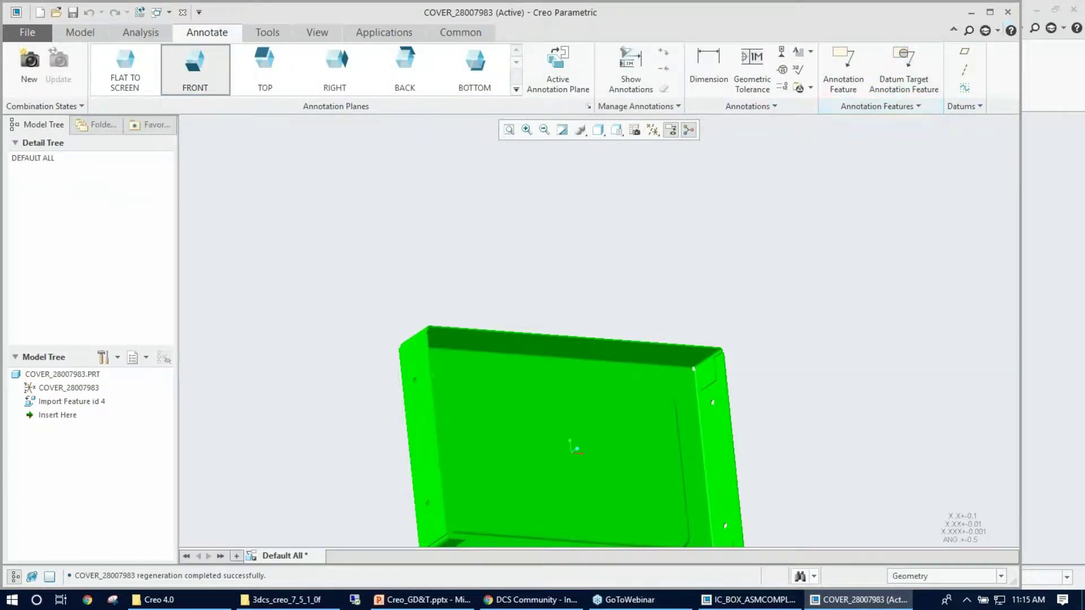
left_click(990, 11)
scroll(746, 236, "up", 3)
scroll(745, 237, "down", 4)
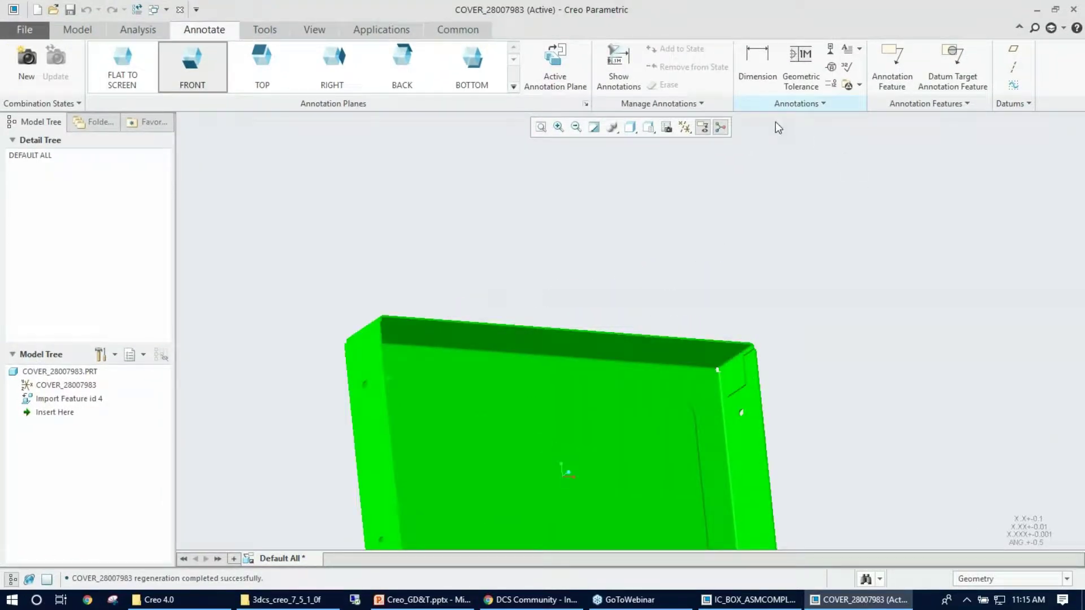
scroll(799, 173, "up", 3)
scroll(768, 210, "down", 2)
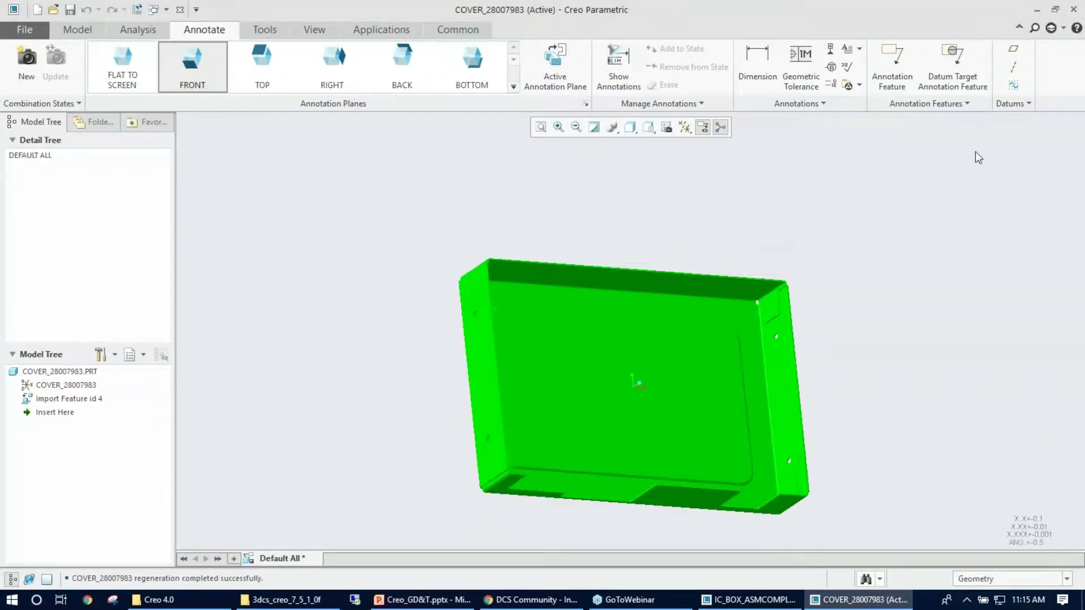
mouse_move(745, 208)
middle_mouse_down()
mouse_move(722, 226)
mouse_move(725, 213)
middle_mouse_up()
scroll(690, 287, "down", 4)
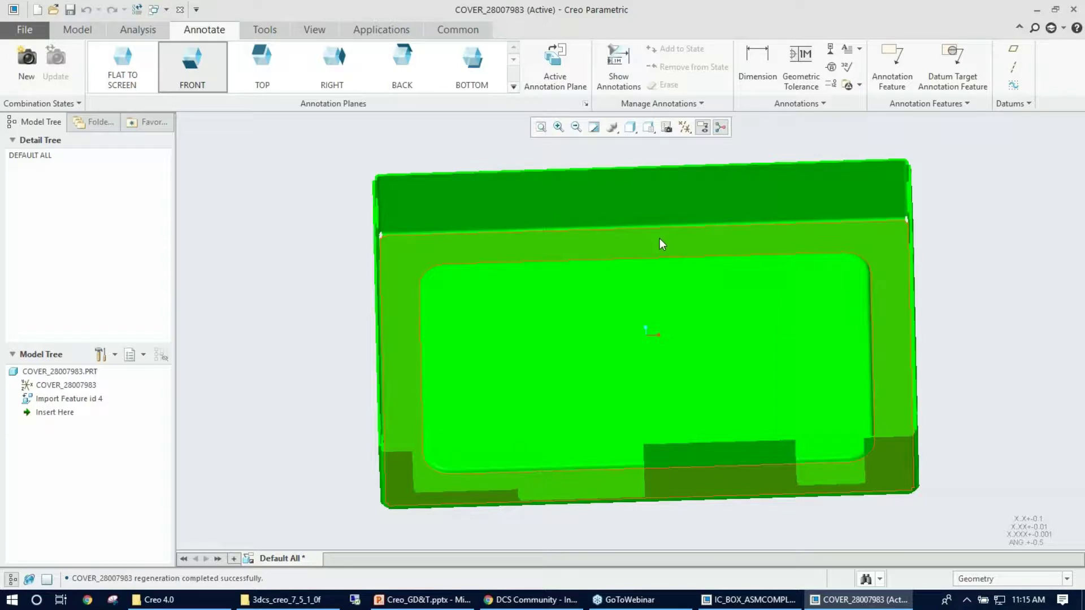
Attach a geometric tolerance to the flat rim surface around the recessed panel, placing its frame beside the cover's upper-left corner.
left_click(804, 83)
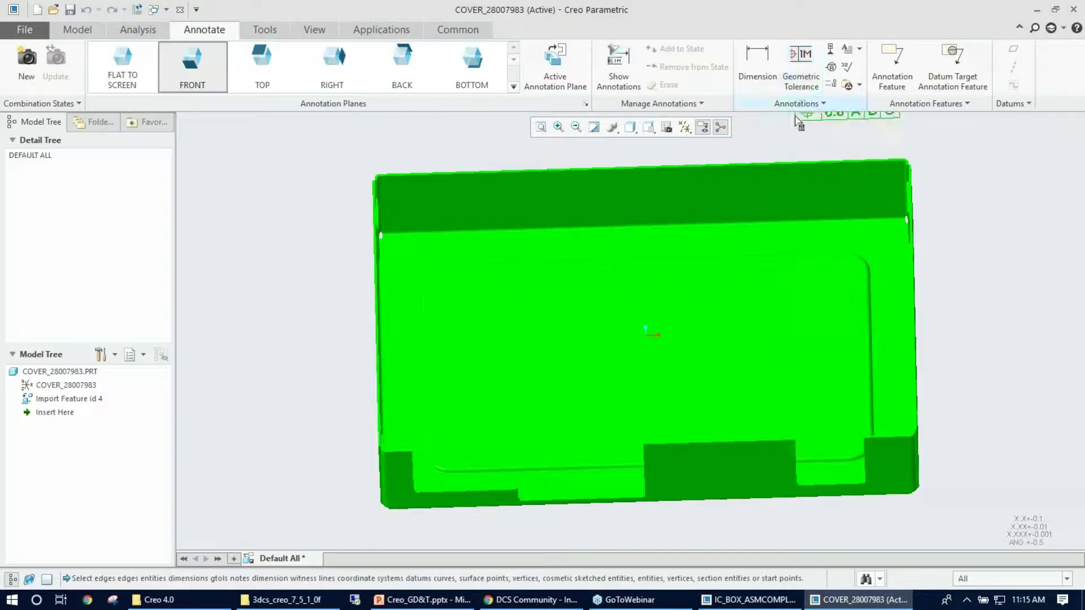
scroll(678, 192, "up", 6)
scroll(681, 178, "down", 8)
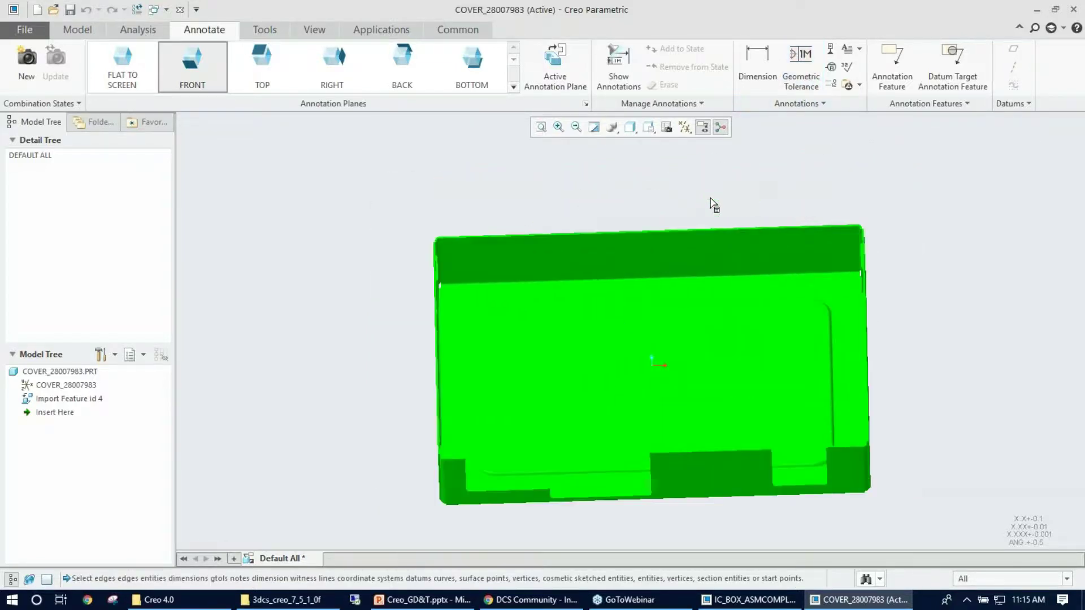
scroll(647, 162, "up", 3)
scroll(622, 162, "down", 5)
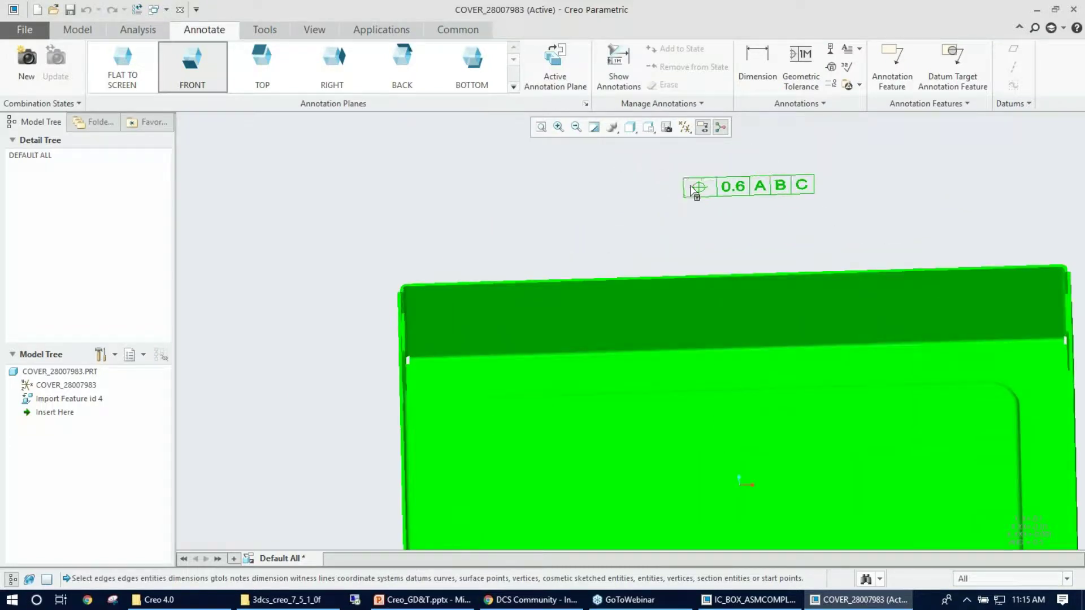
scroll(691, 185, "up", 1)
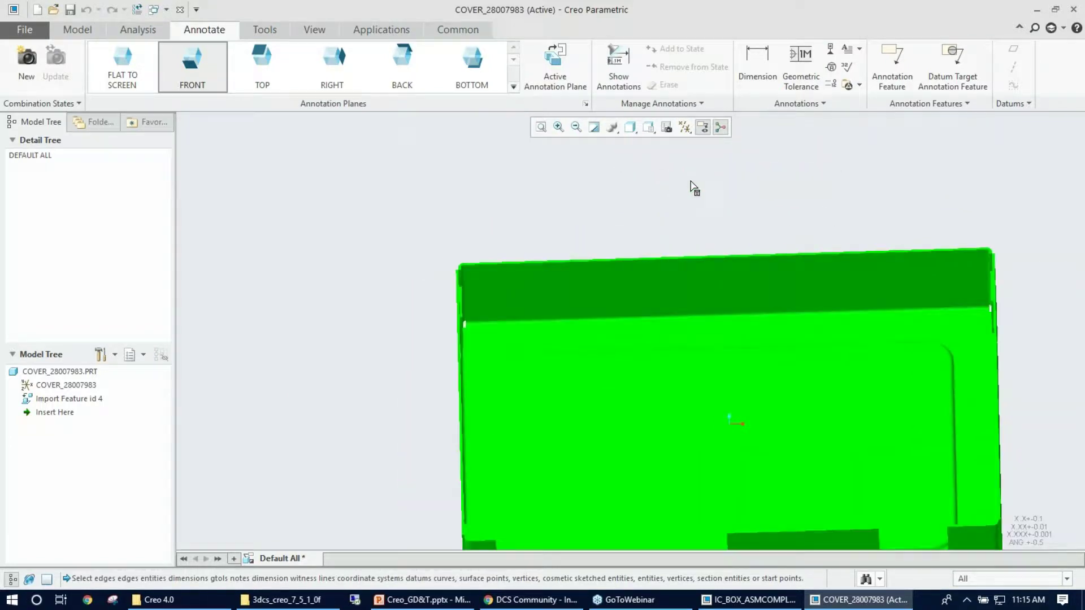
scroll(691, 186, "up", 1)
scroll(625, 232, "down", 1)
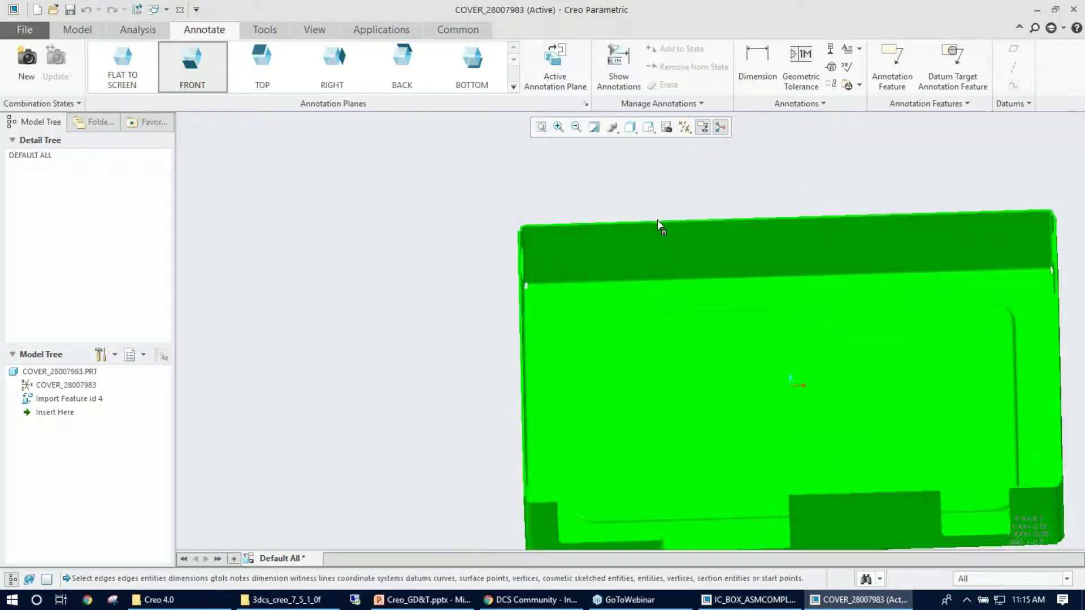
scroll(659, 228, "up", 1)
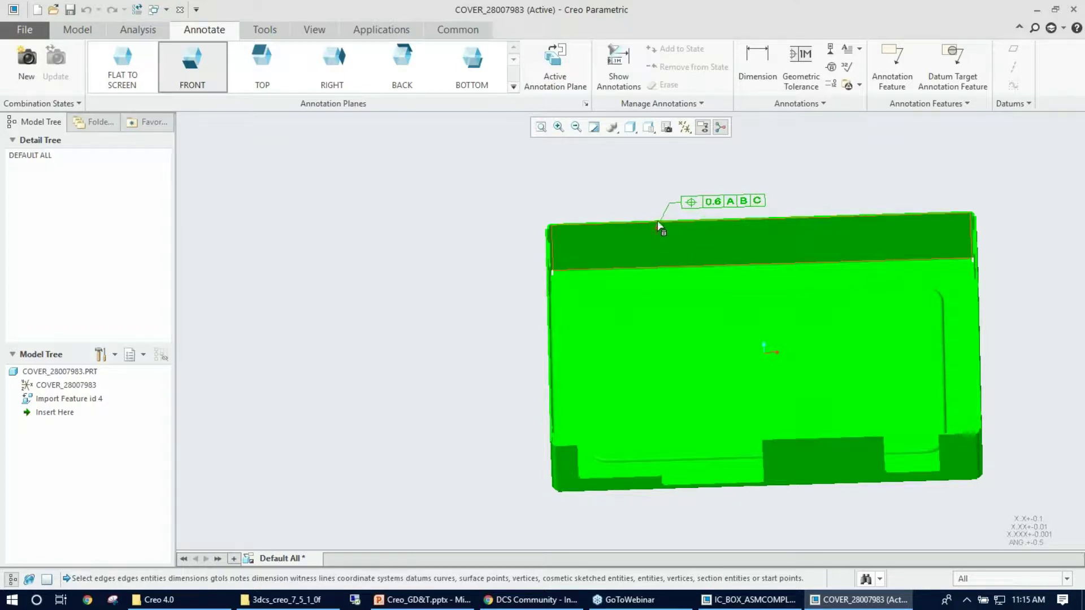
scroll(639, 246, "down", 1)
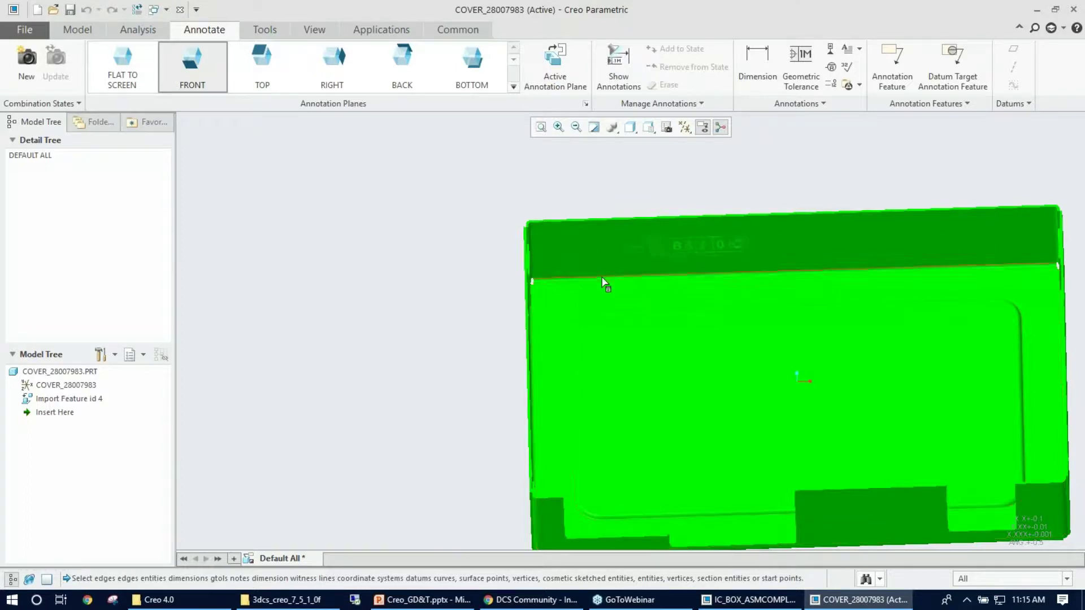
left_click(568, 305)
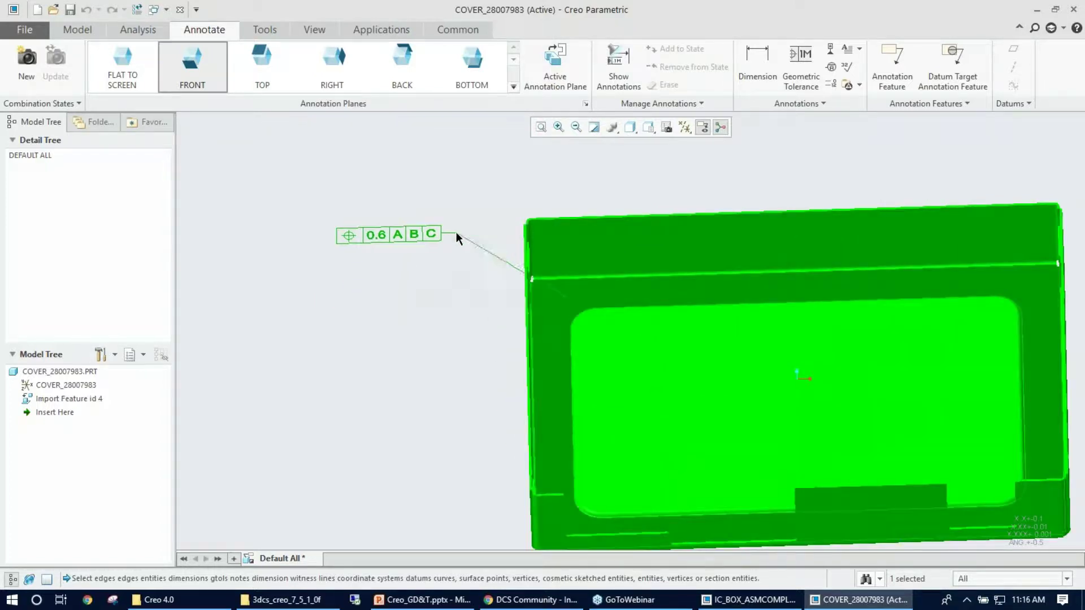
middle_click(456, 235)
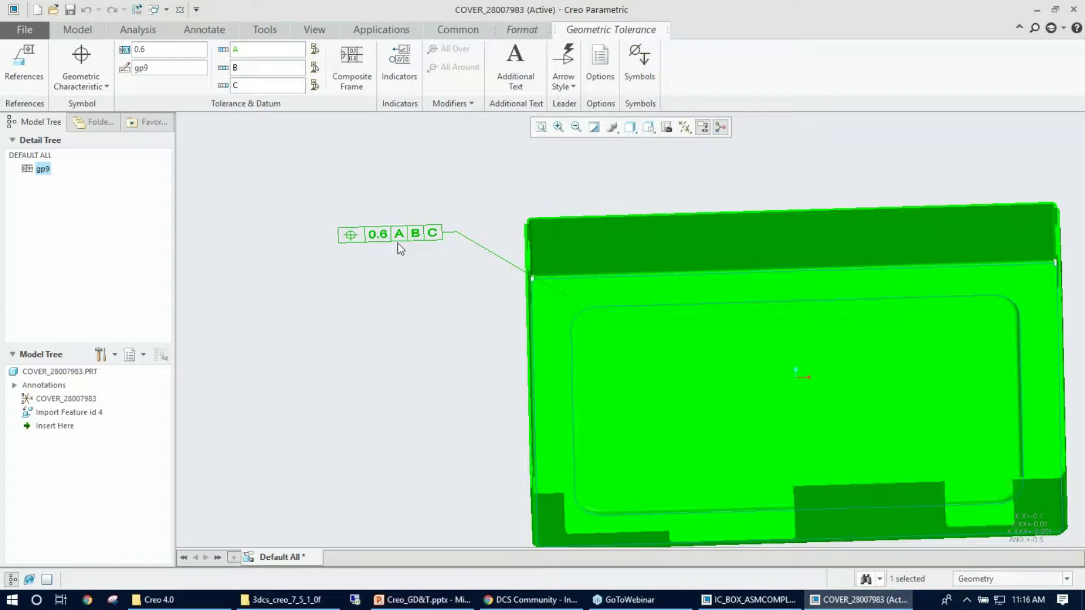
Examine the surface reference assigned to the new geometric tolerance and accept it.
scroll(349, 189, "down", 3)
scroll(365, 227, "up", 5)
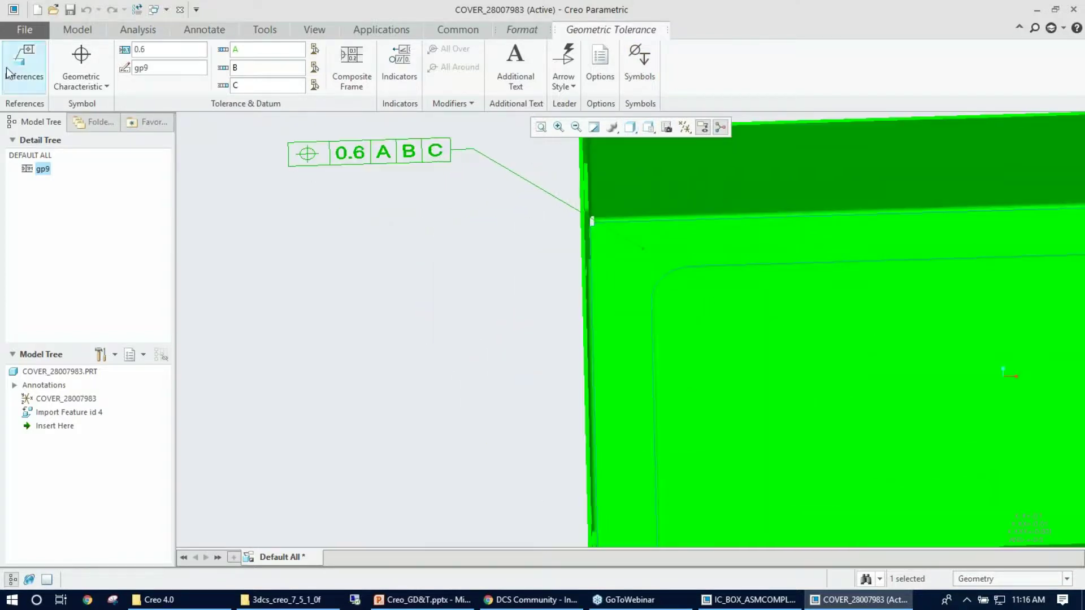
left_click(33, 78)
scroll(589, 266, "down", 5)
left_click_drag(943, 125, 854, 140)
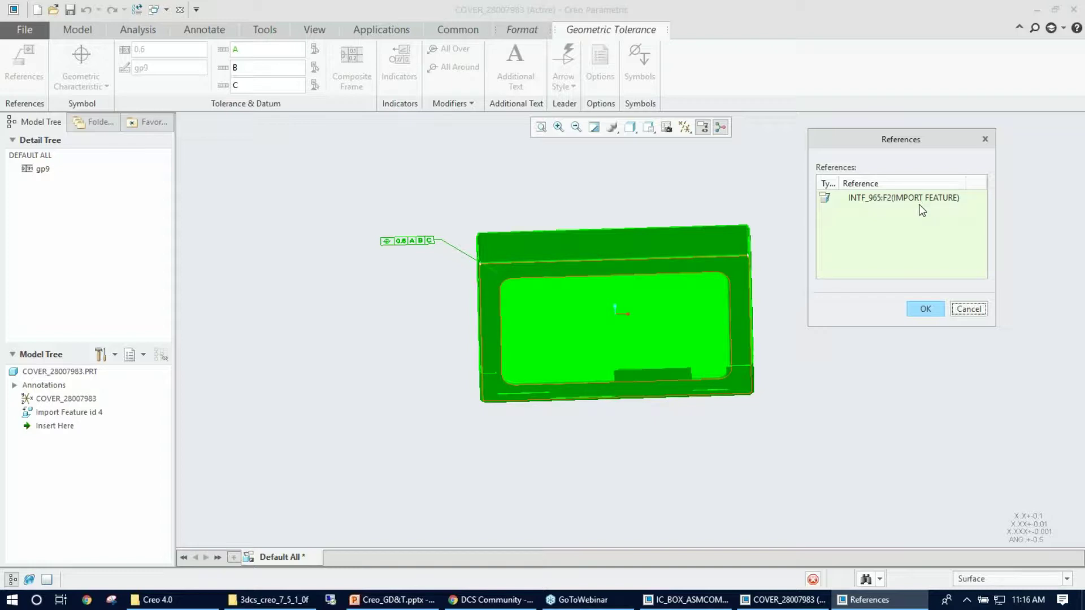
left_click(927, 309)
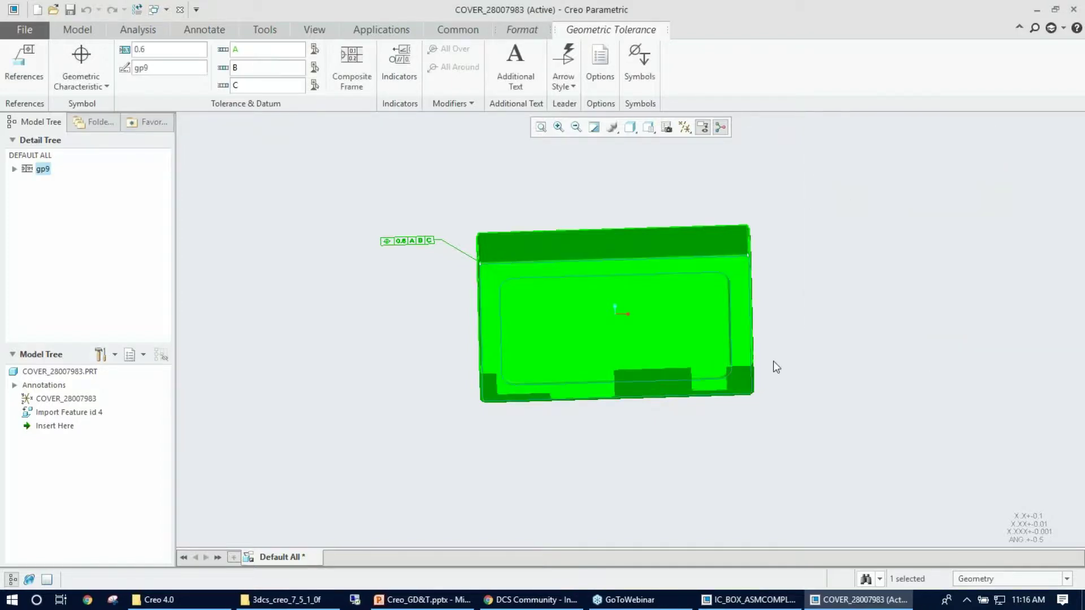
Change the tolerance's geometric characteristic to Flatness and remove the datum references A, B and C.
scroll(388, 312, "down", 3)
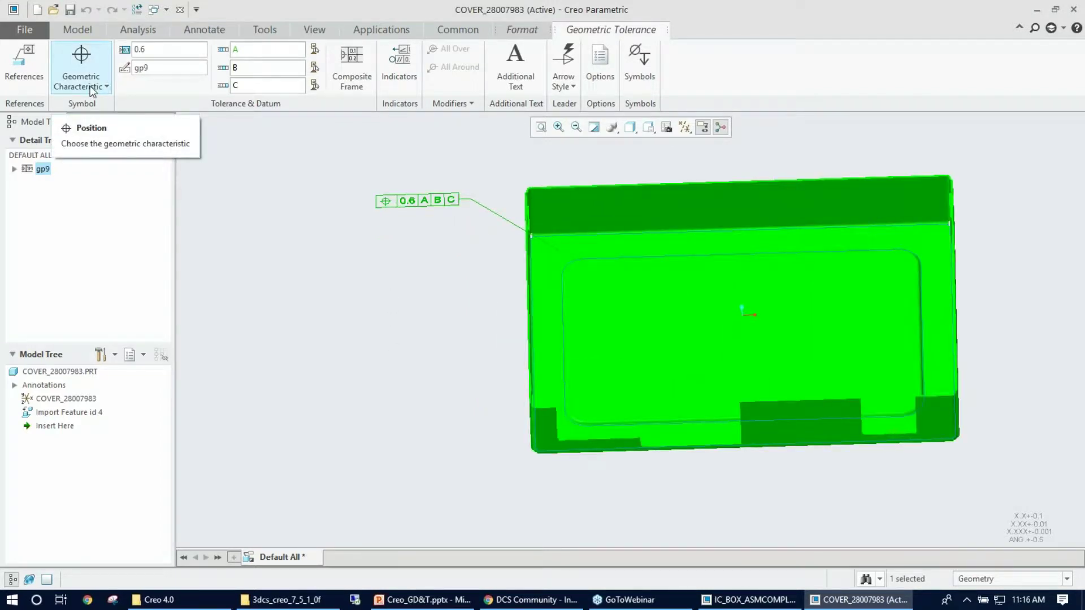
left_click(92, 89)
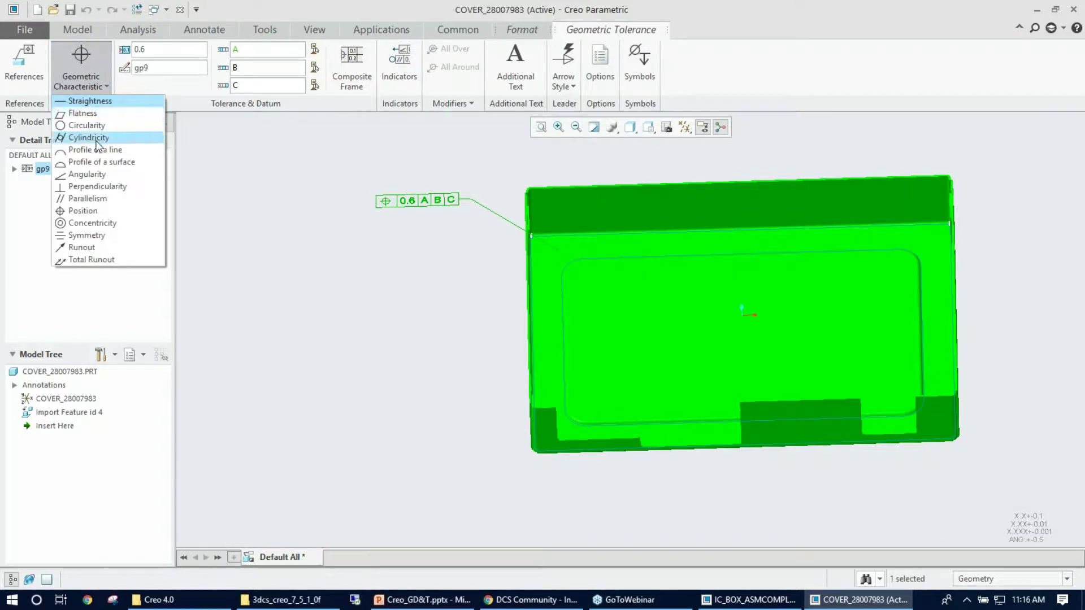
left_click(81, 113)
left_click(157, 55)
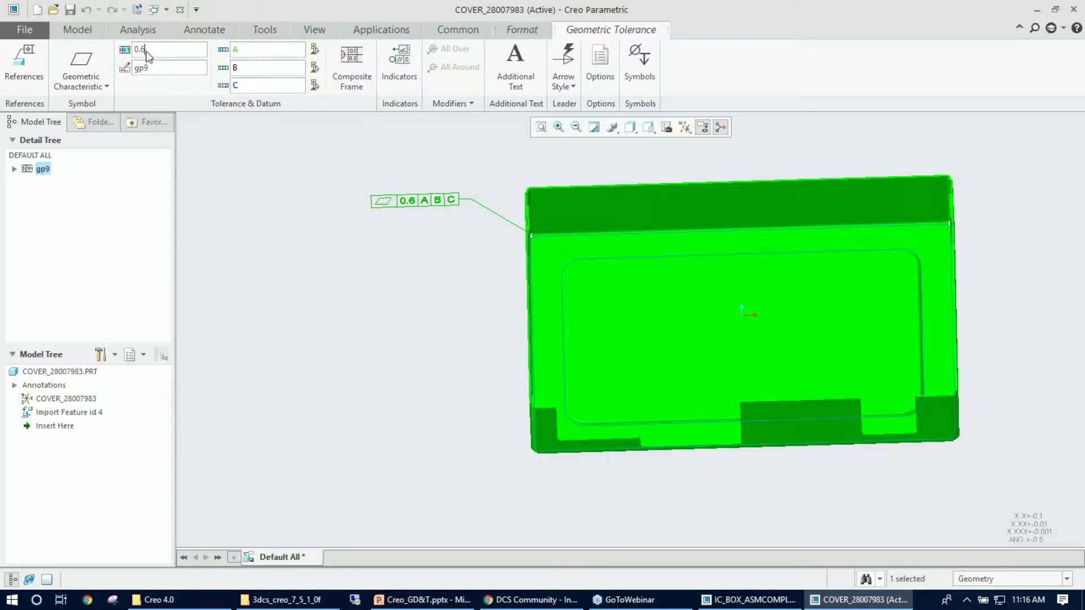
left_click(263, 50)
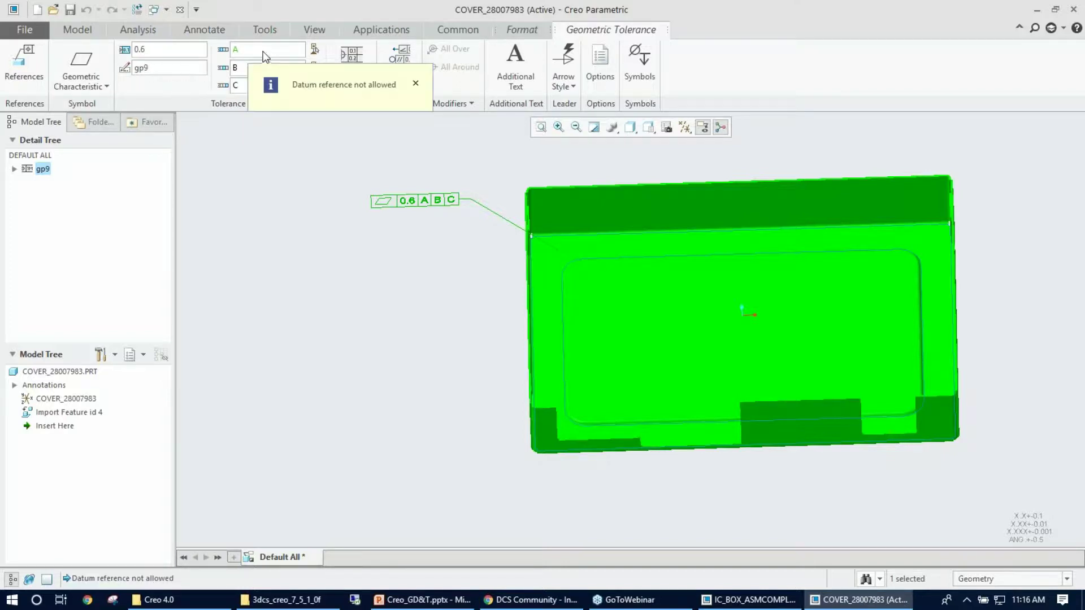
left_click(238, 69)
left_click(239, 86)
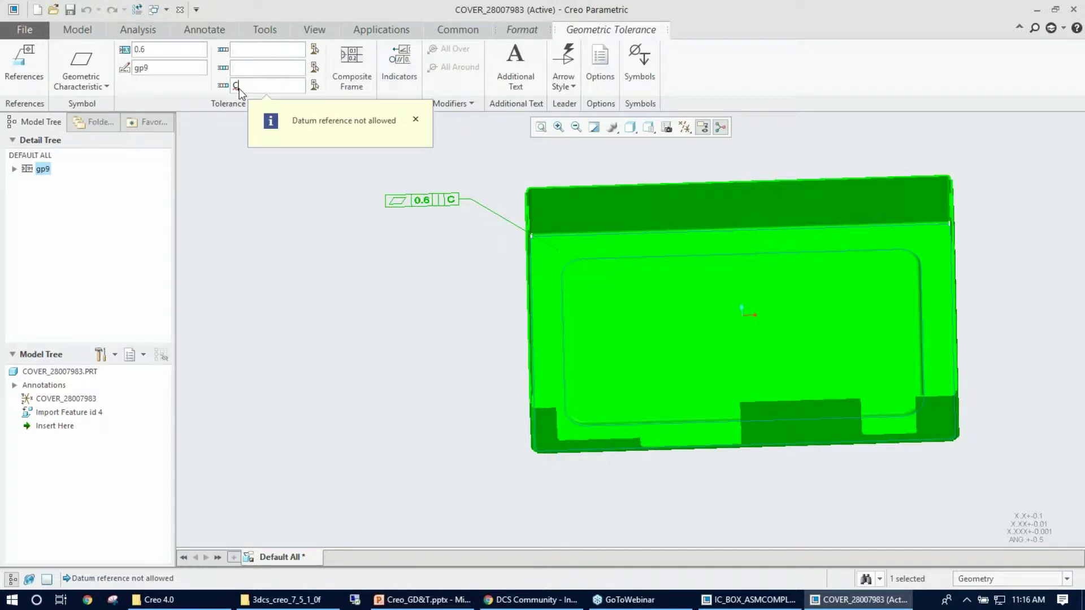
left_click(317, 205)
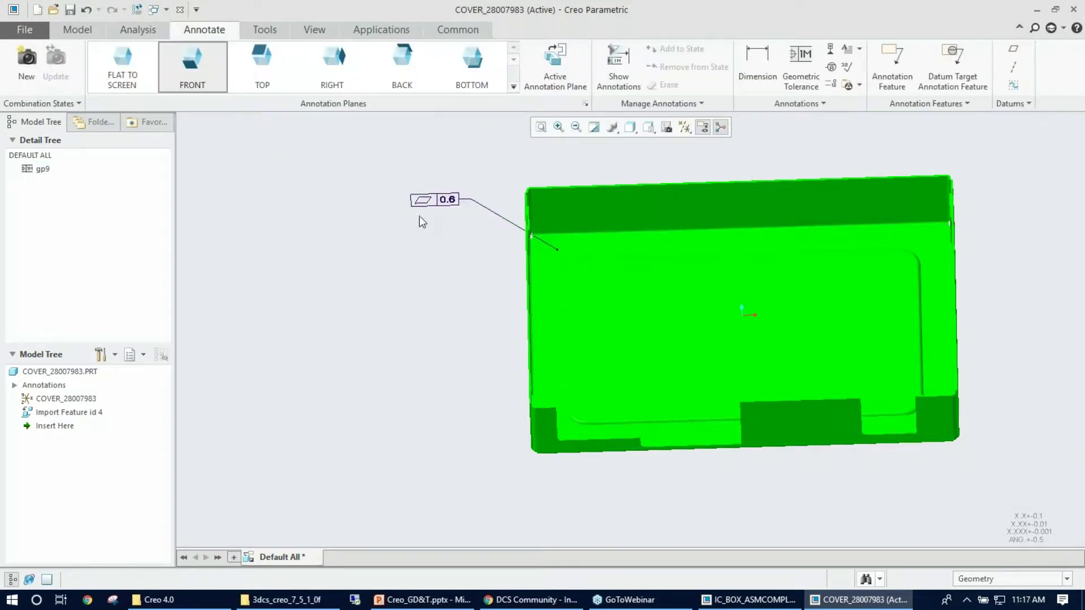
Start a datum target annotation feature for the cover and add a new datum feature symbol to it.
scroll(405, 229, "down", 3)
scroll(449, 193, "up", 3)
middle_click_drag(451, 189, 381, 296)
key("ctrl+d")
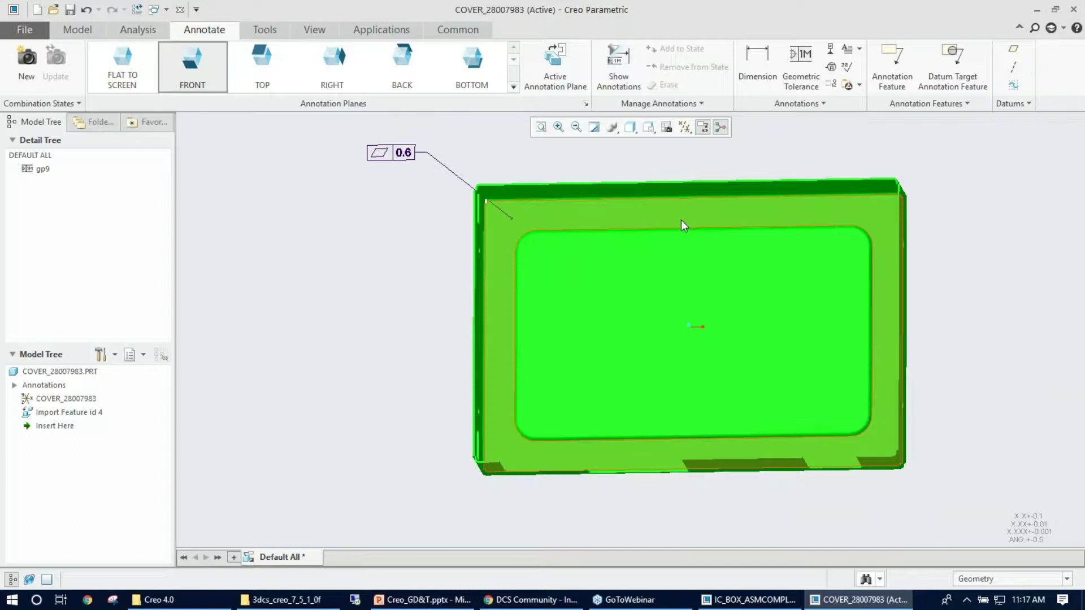
left_click(978, 91)
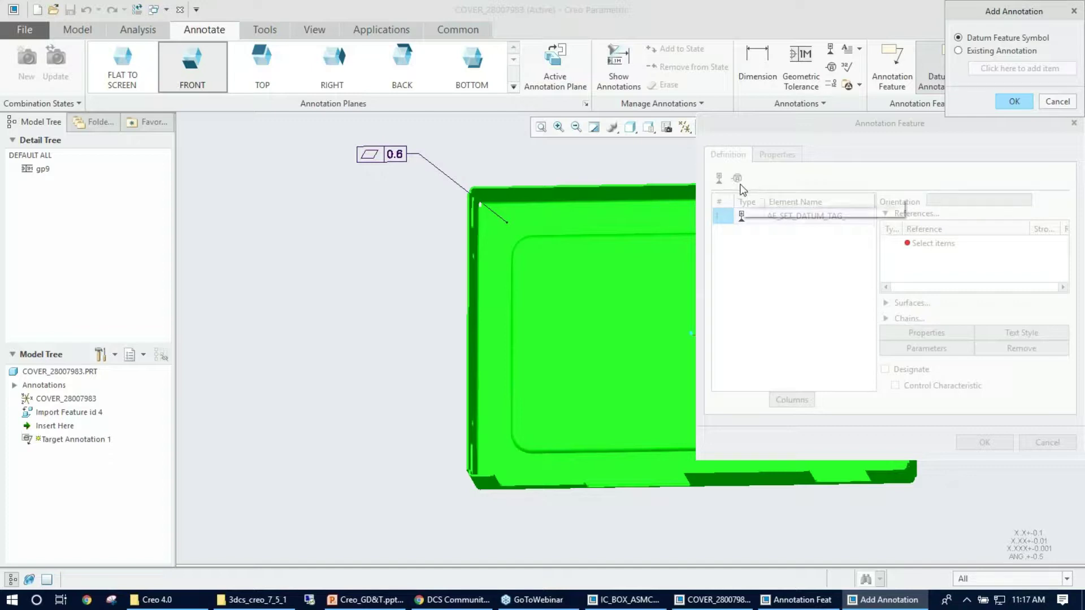
left_click_drag(985, 12, 822, 172)
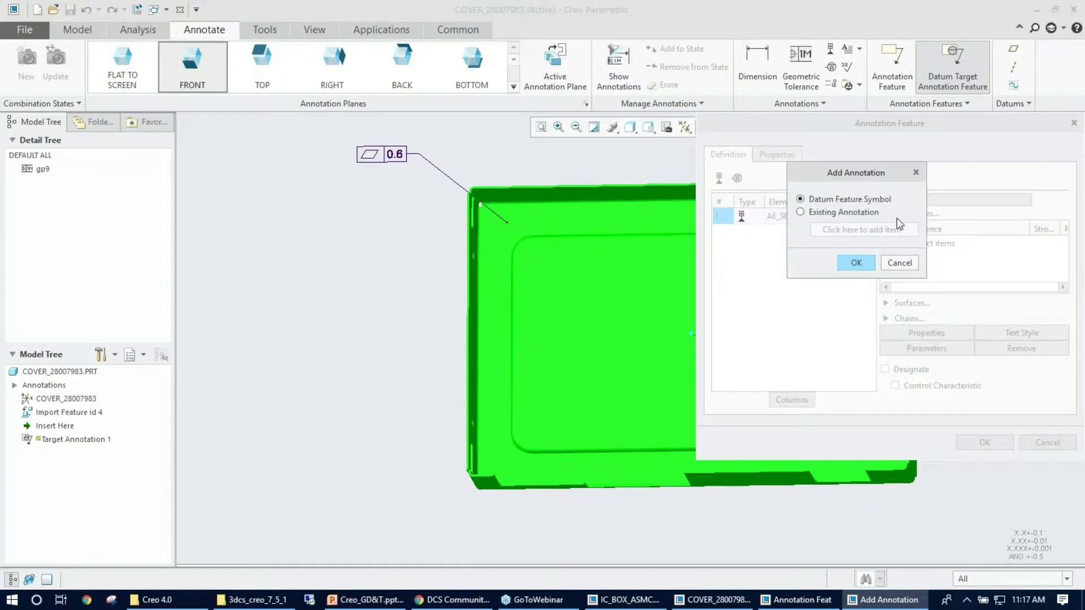
left_click(856, 263)
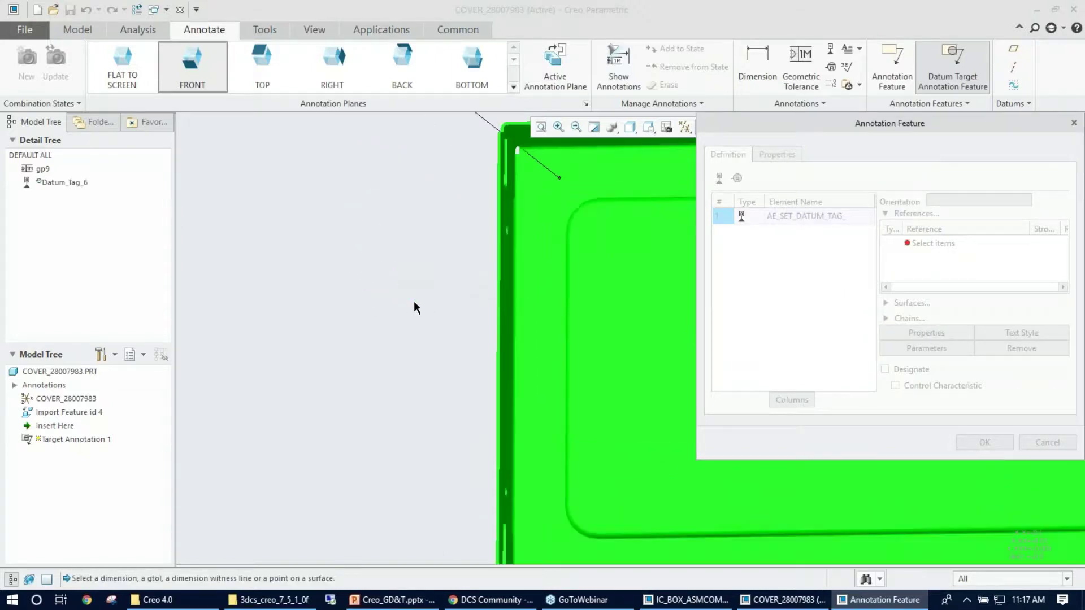
Attach the datum feature symbol to the flat rim surface near the cover's upper-left corner, placing its tag outside the left edge below the flatness frame.
scroll(381, 273, "down", 3)
scroll(391, 266, "up", 2)
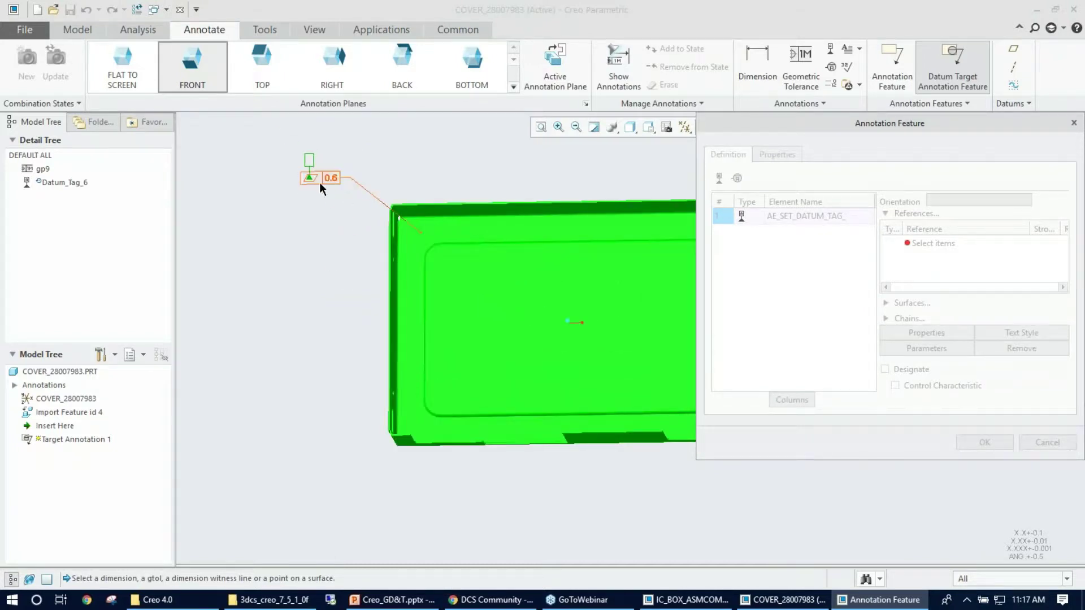
scroll(443, 236, "up", 3)
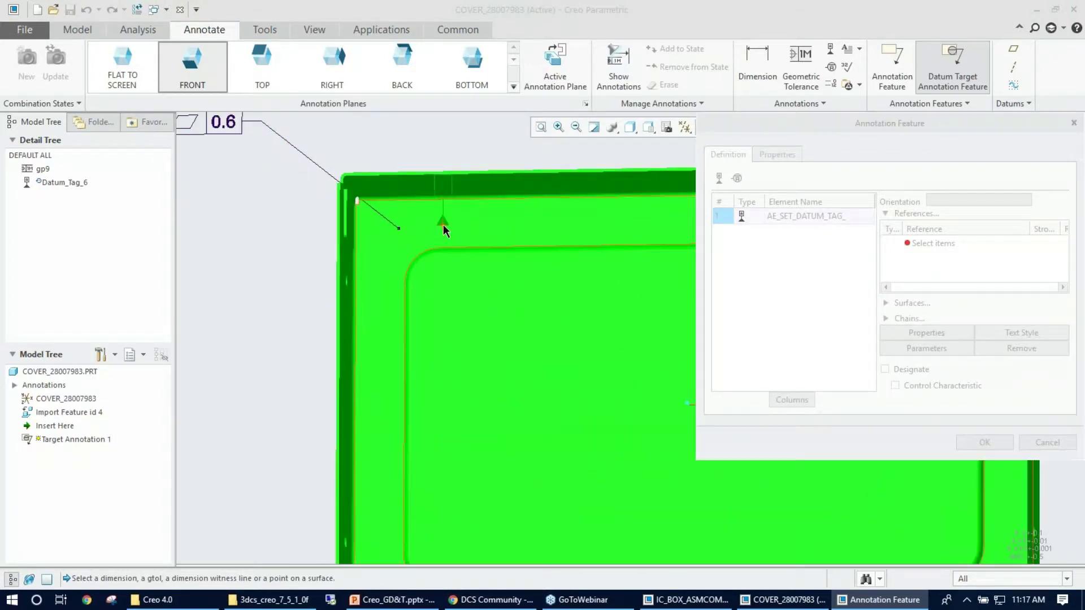
left_click(442, 224)
scroll(443, 229, "down", 2)
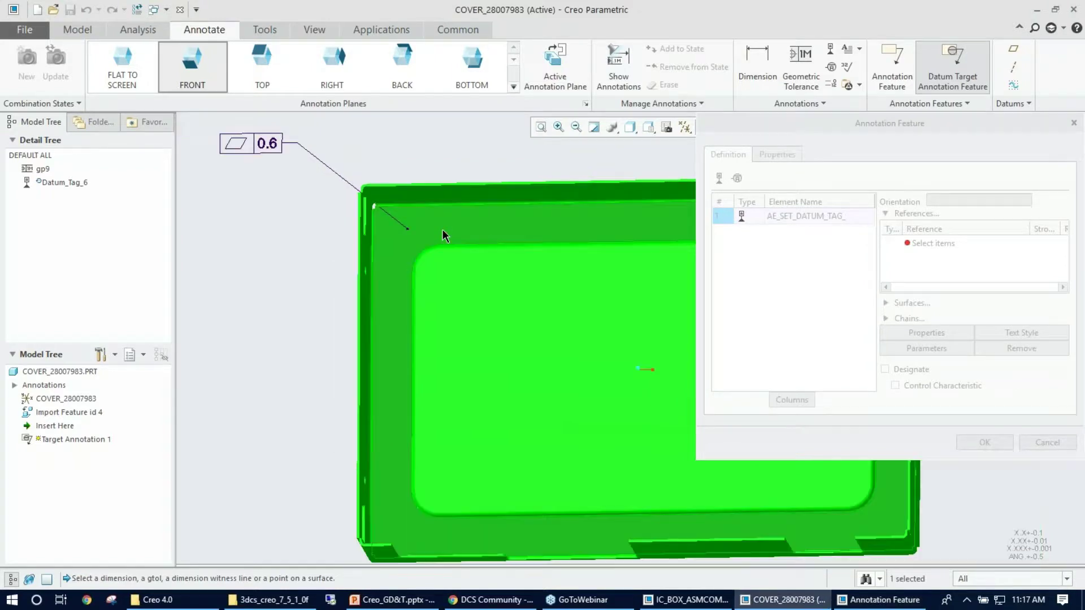
scroll(444, 226, "up", 3)
scroll(445, 229, "down", 3)
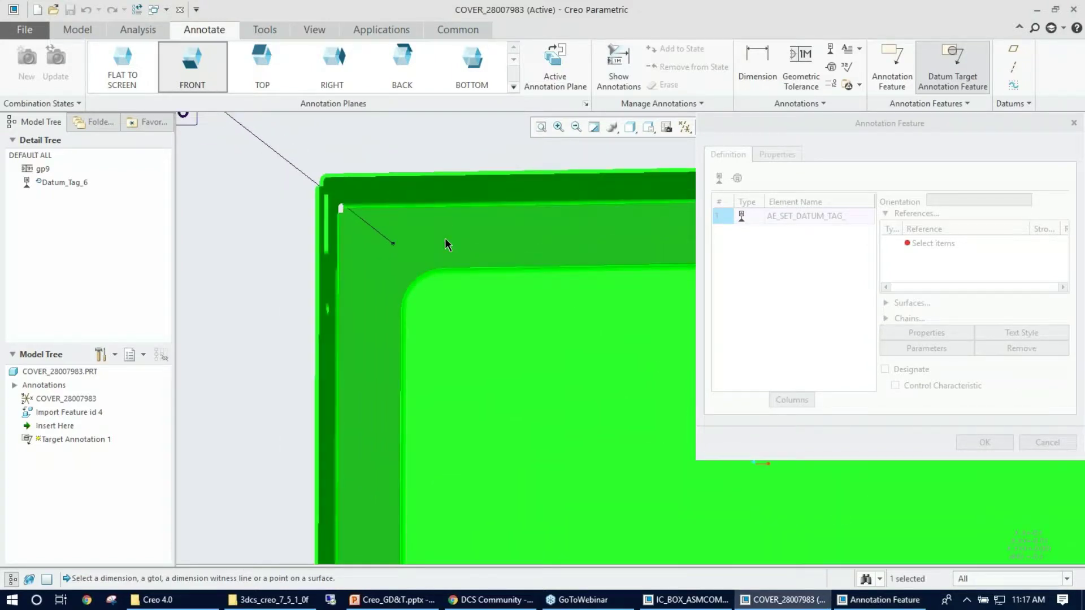
scroll(346, 240, "up", 1)
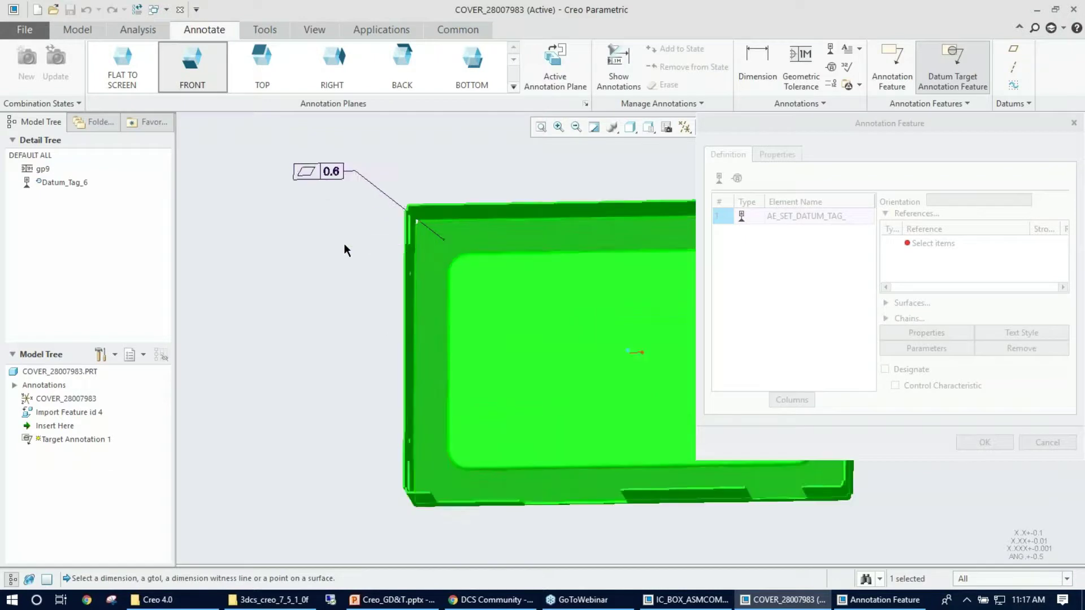
middle_click(326, 239)
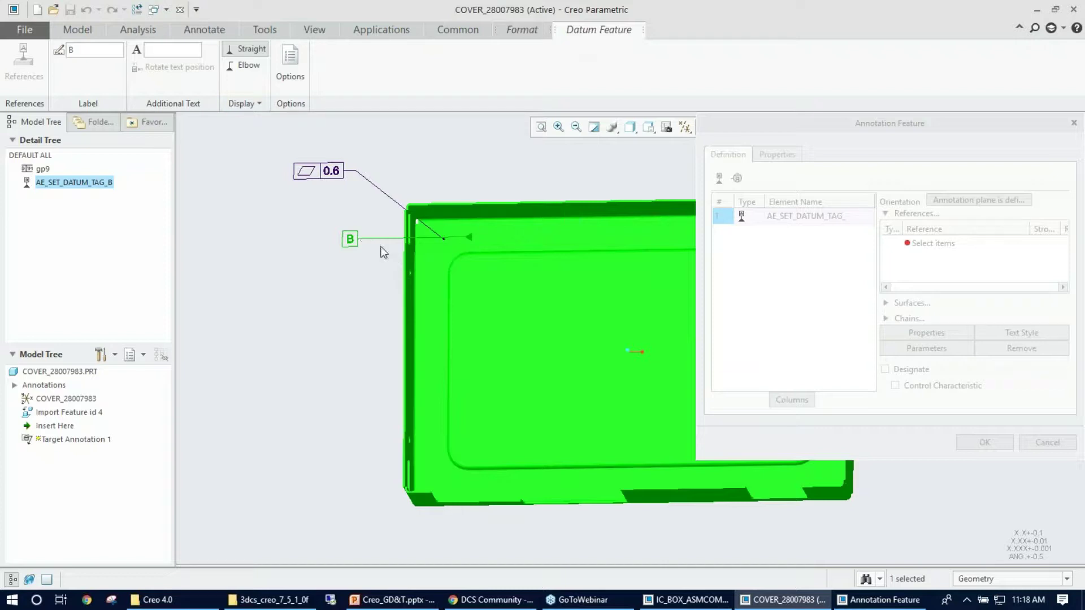
Change the label of the new datum feature symbol to A.
scroll(368, 253, "down", 3)
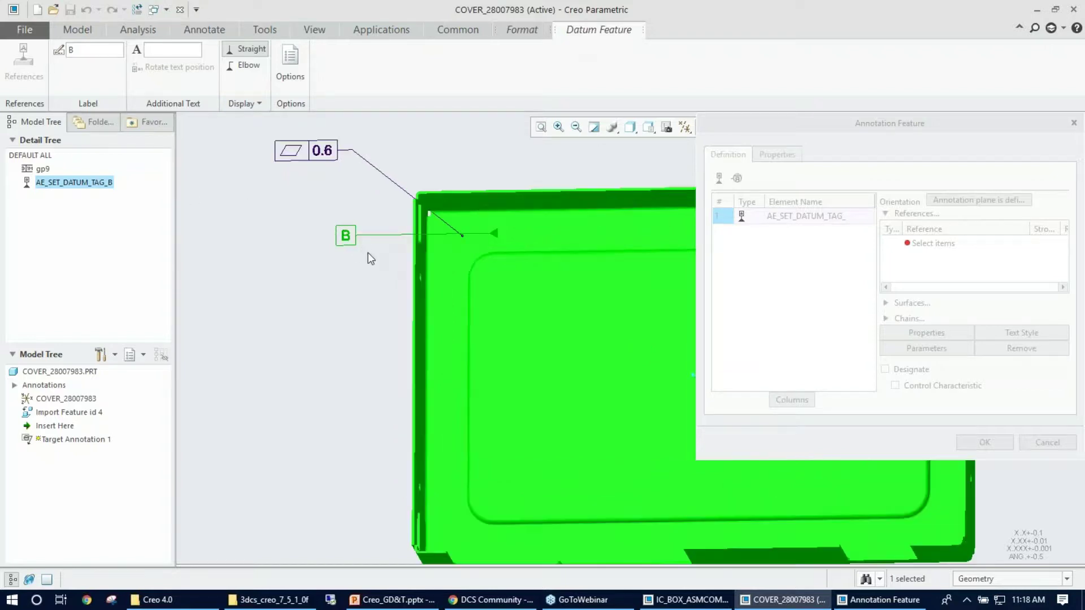
left_click(35, 80)
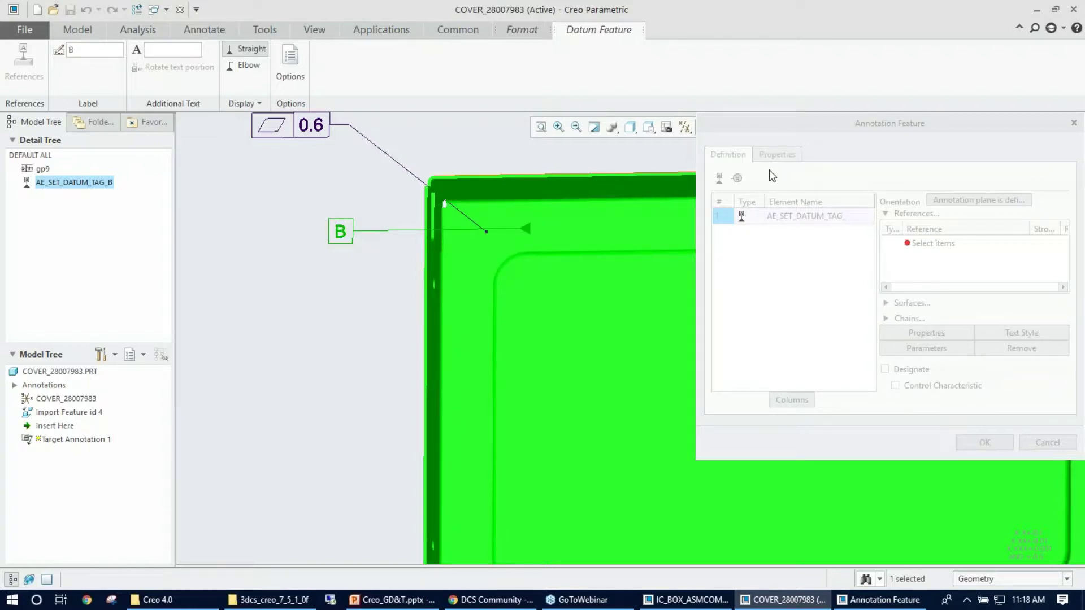
left_click(24, 82)
key("BackSpace")
type("A")
key("Return")
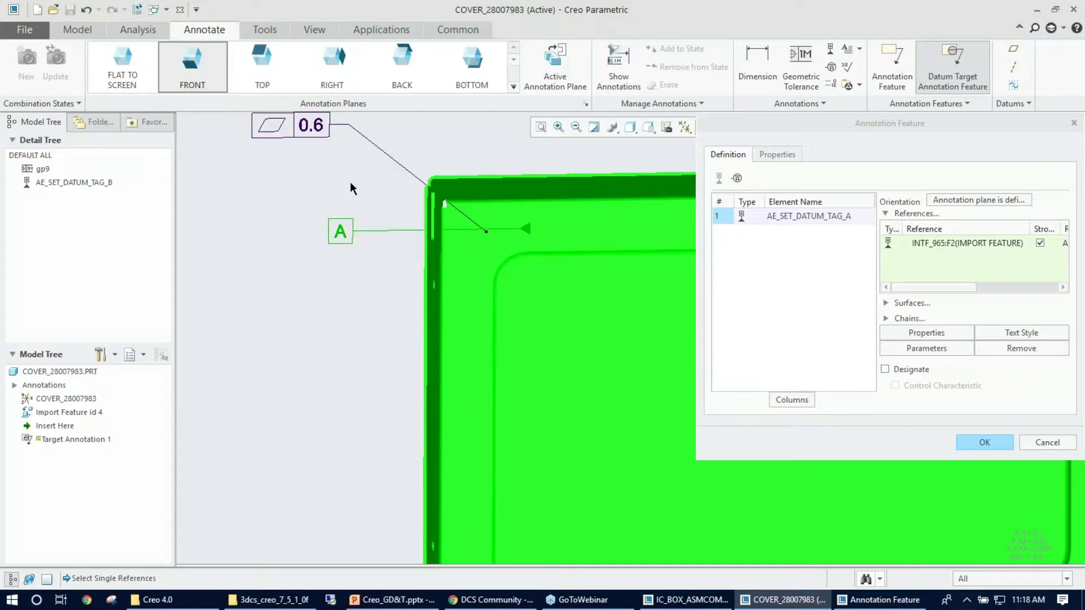
Examine the reference assigned to datum tag A, its surfaces collector and the available reference collector types.
left_click(828, 135)
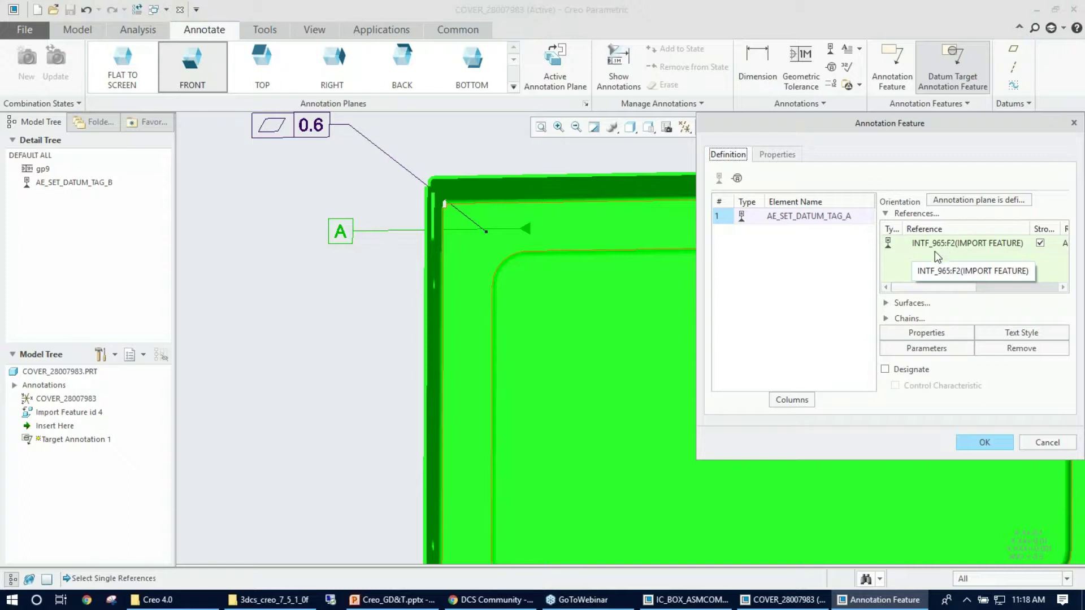
left_click(907, 304)
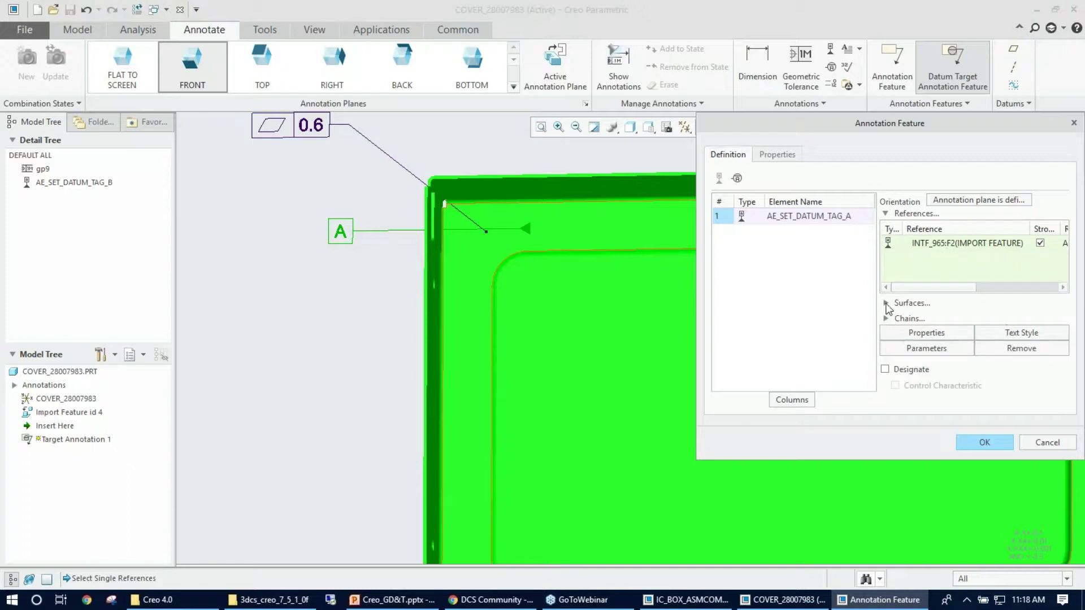
right_click(979, 265)
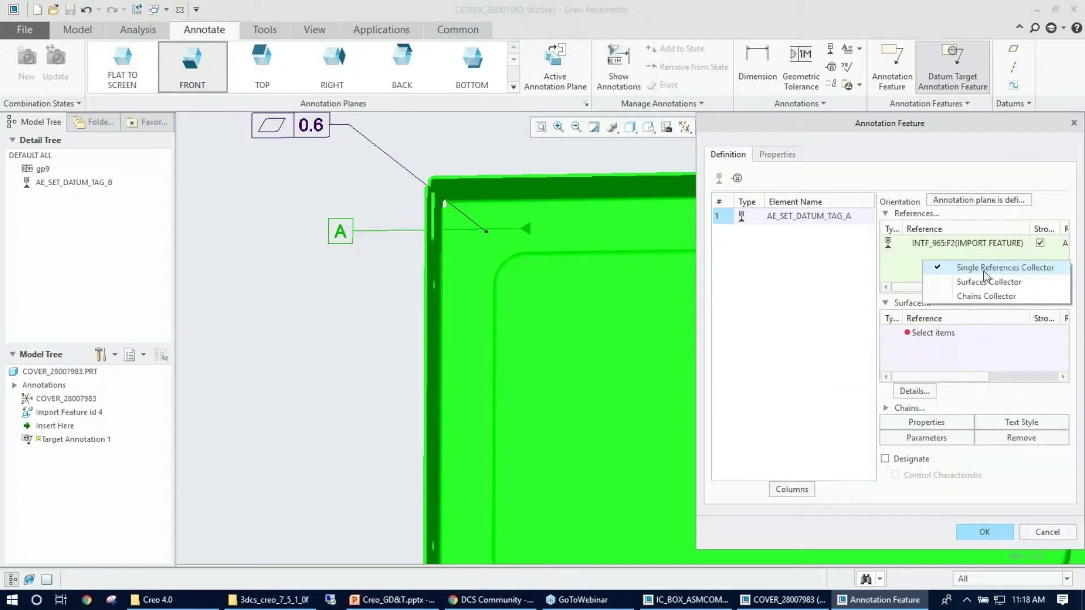
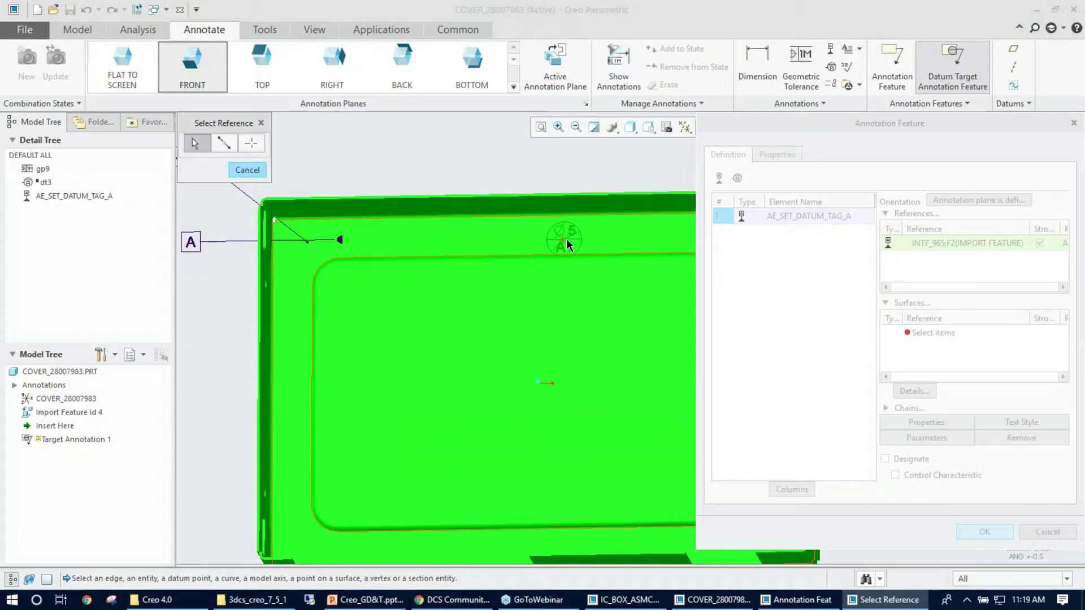
Place datum target A1 on the middle of the cover's upper rim, with its balloon above the part.
left_click(567, 239)
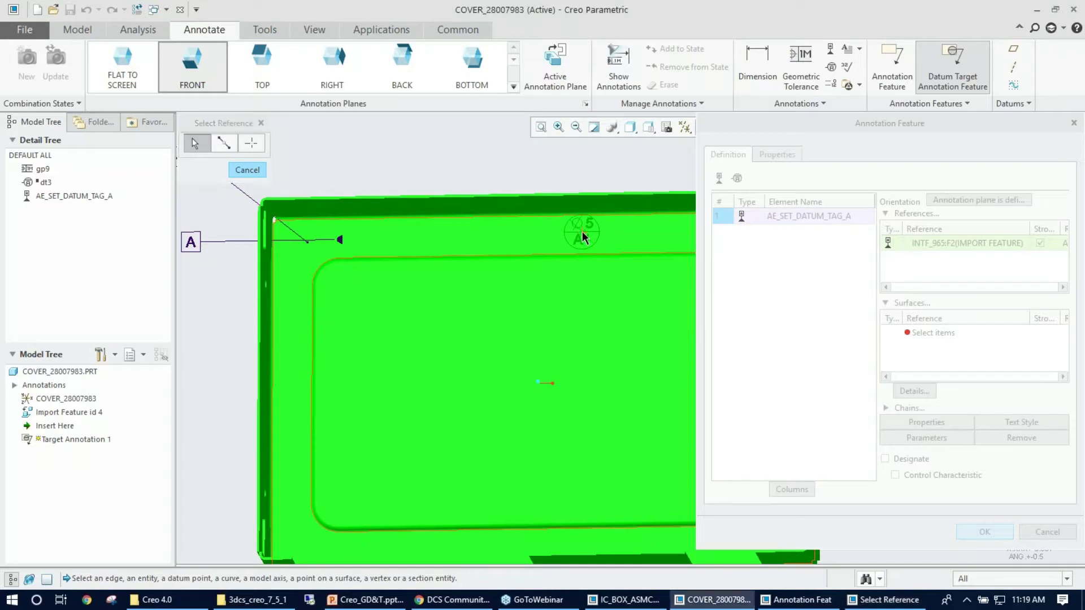
left_click(582, 232)
scroll(581, 245, "up", 5)
scroll(572, 200, "down", 5)
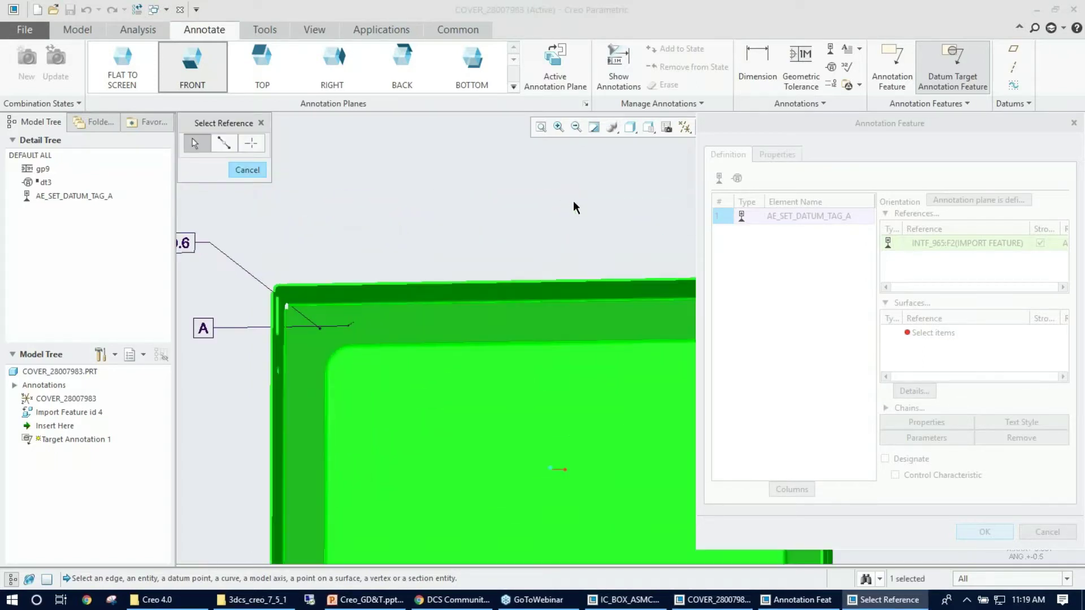
left_click_drag(586, 215, 595, 214)
left_click(595, 215)
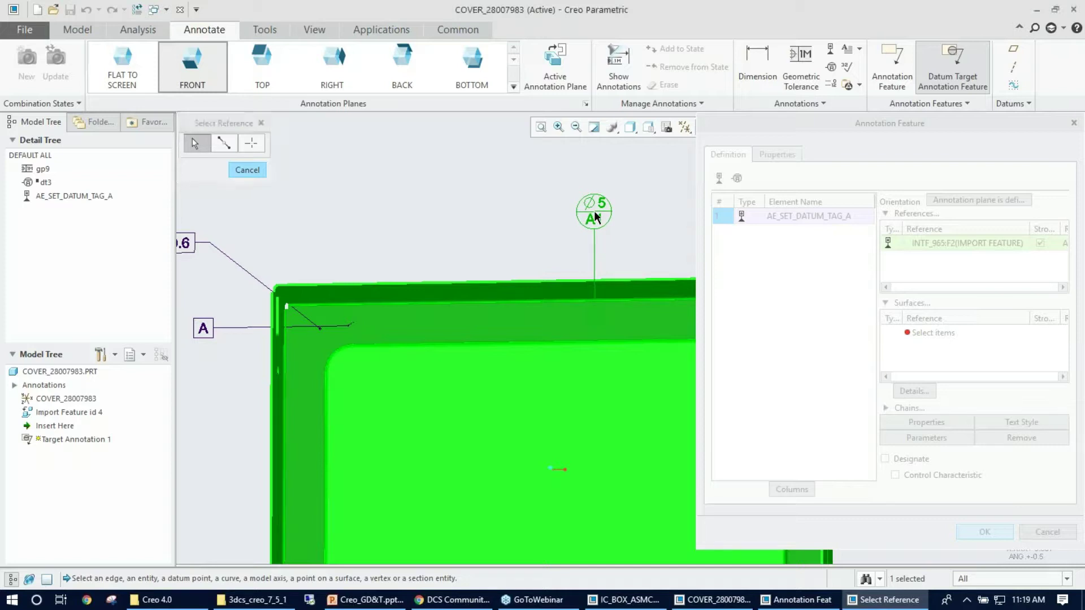
scroll(591, 206, "up", 4)
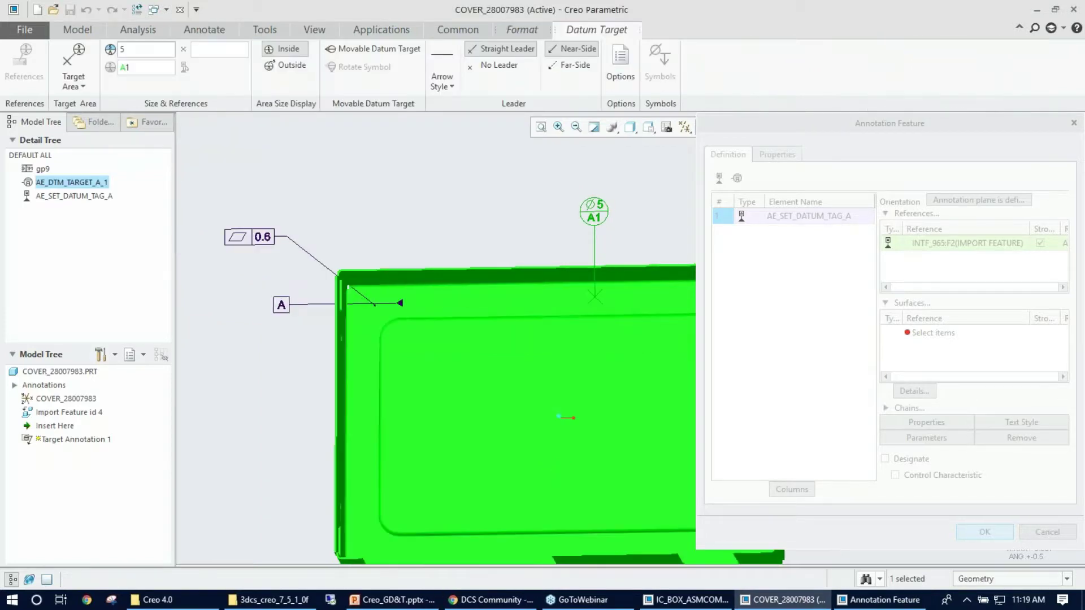
scroll(587, 199, "down", 5)
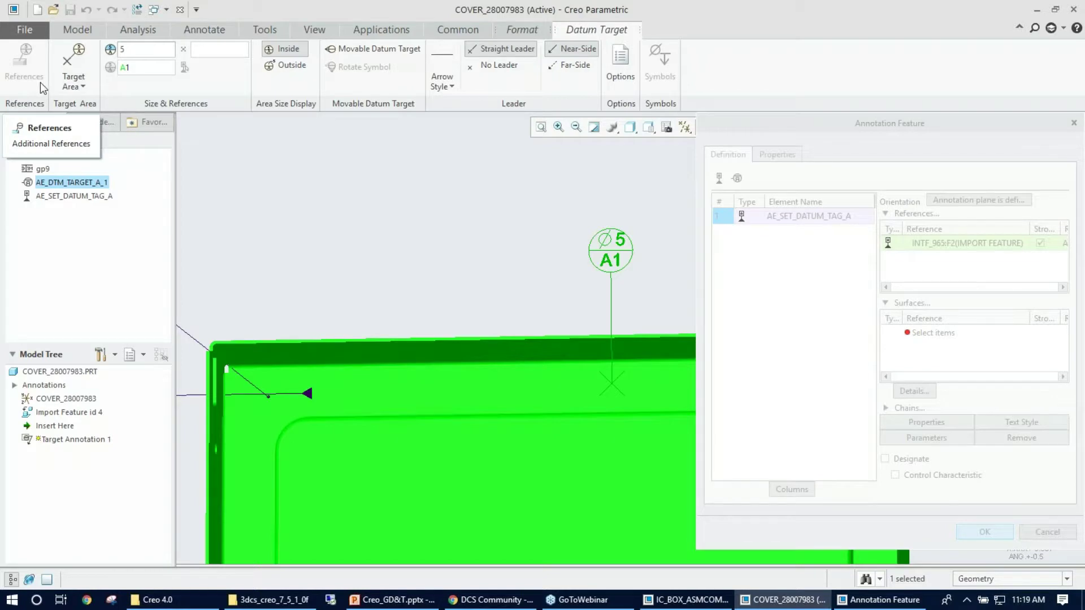
Set datum target A1's target area to Point, clear its size value and accept the target.
left_click(79, 88)
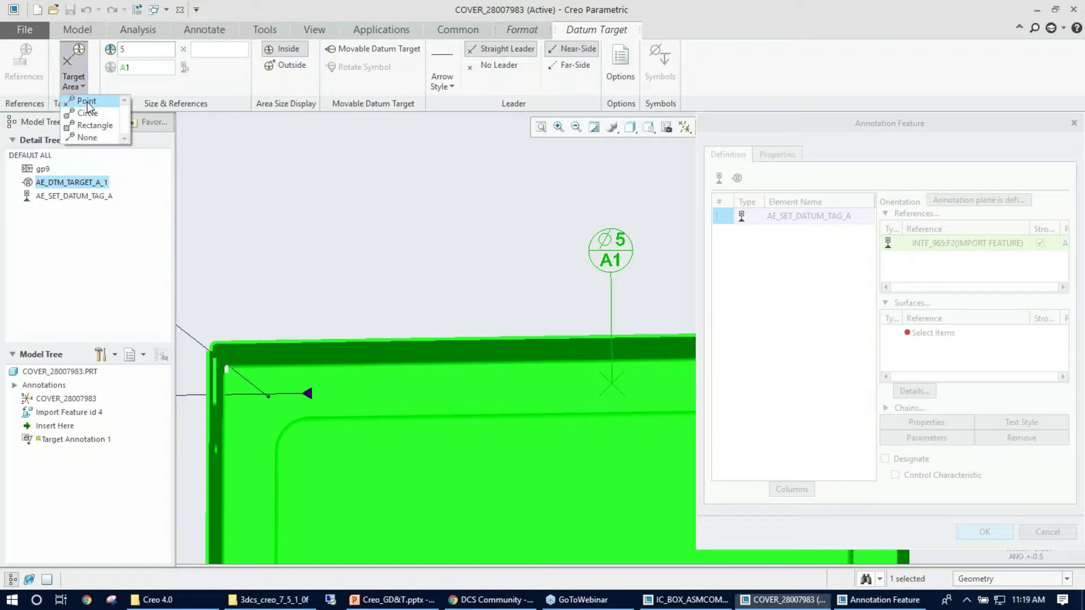
left_click(87, 101)
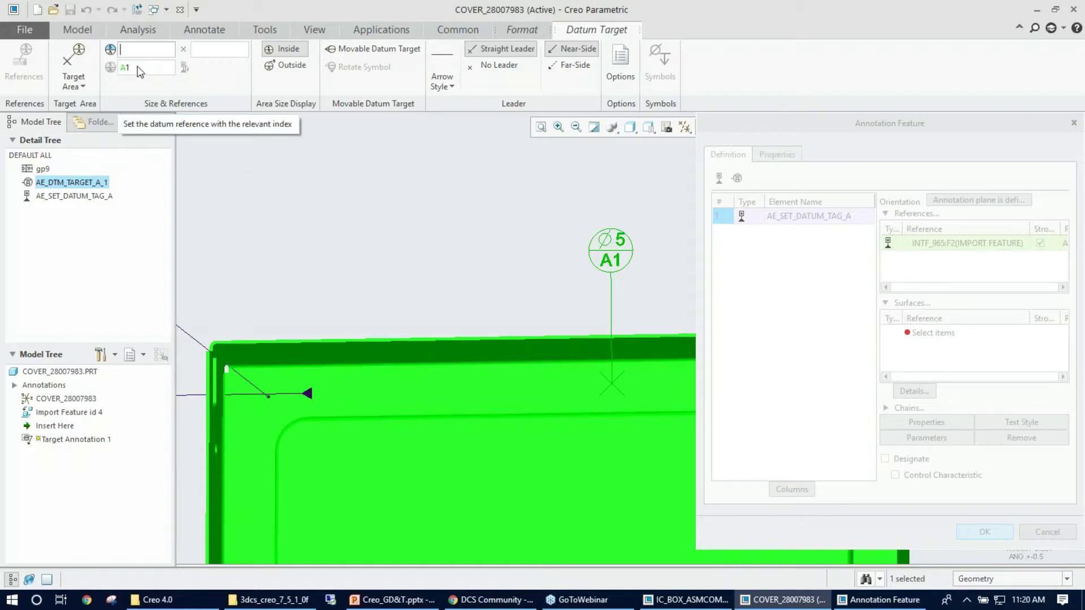
scroll(477, 173, "up", 4)
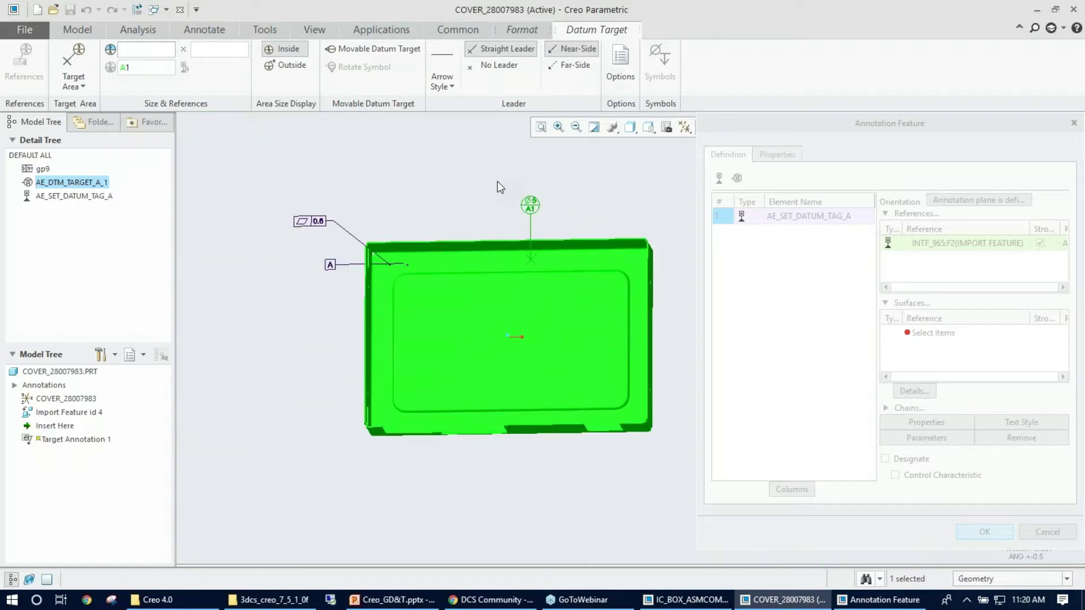
middle_click(485, 191)
scroll(548, 226, "down", 3)
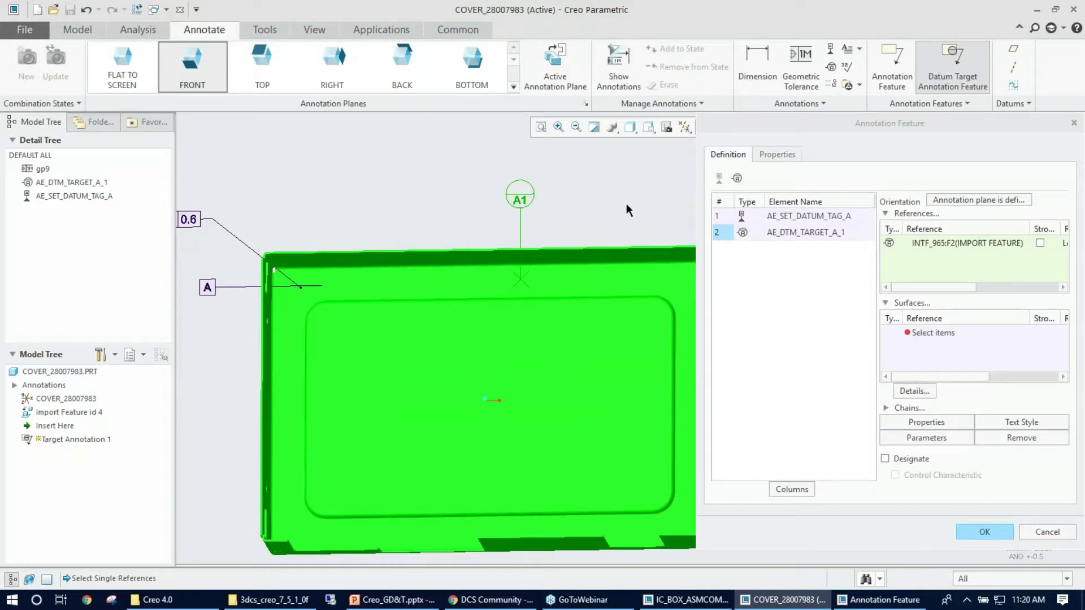
Add datum target A2 on the rim at the cover's lower-left corner, with its balloon outside the left edge, and clear its size value.
scroll(627, 204, "down", 2)
left_click(737, 179)
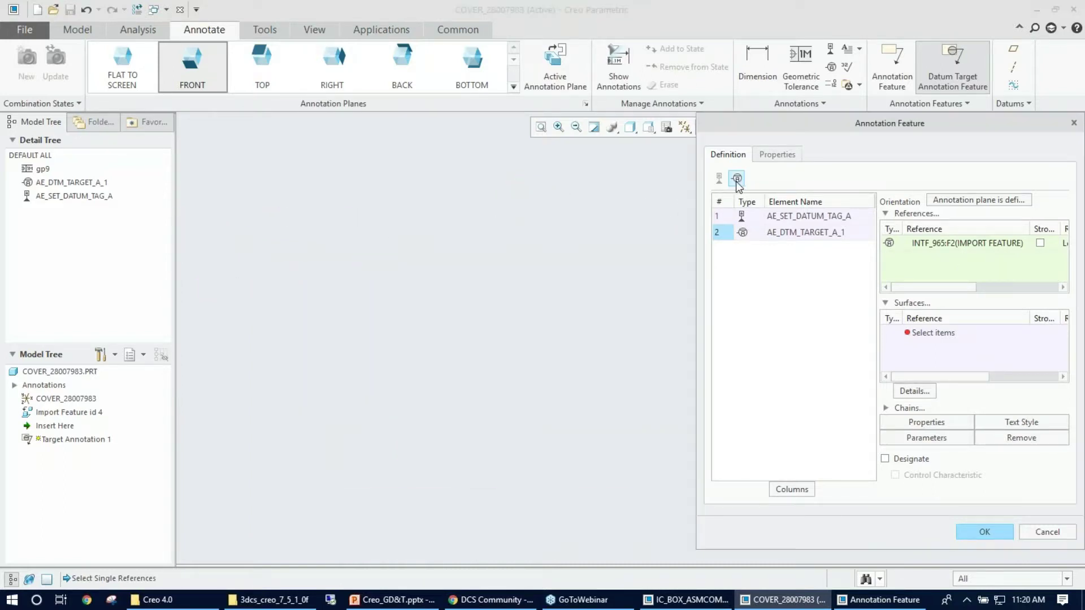
scroll(375, 429, "up", 5)
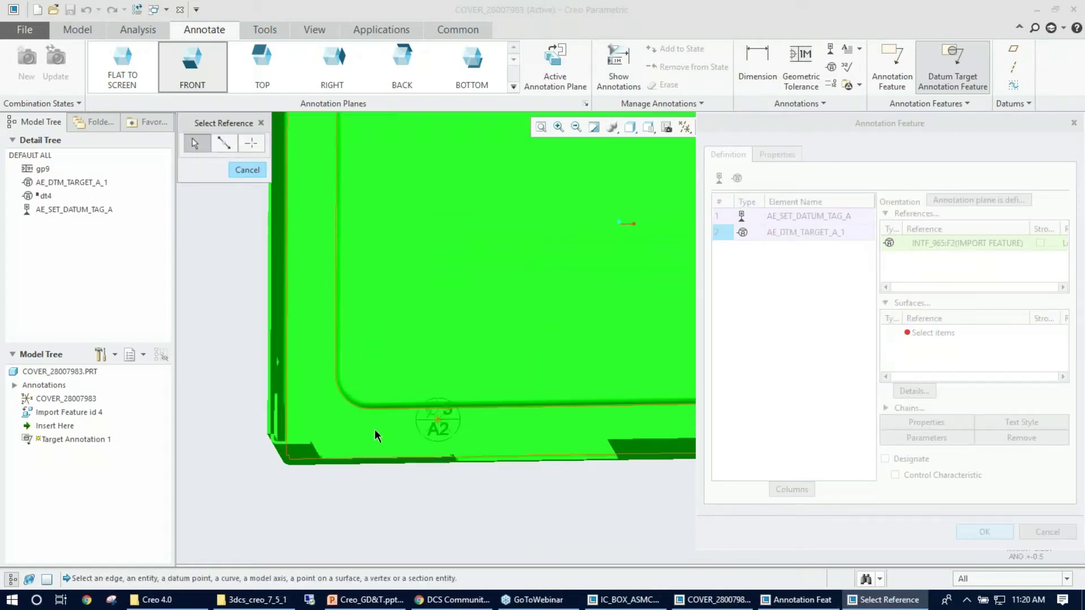
left_click(324, 427)
scroll(333, 427, "down", 5)
scroll(290, 428, "up", 2)
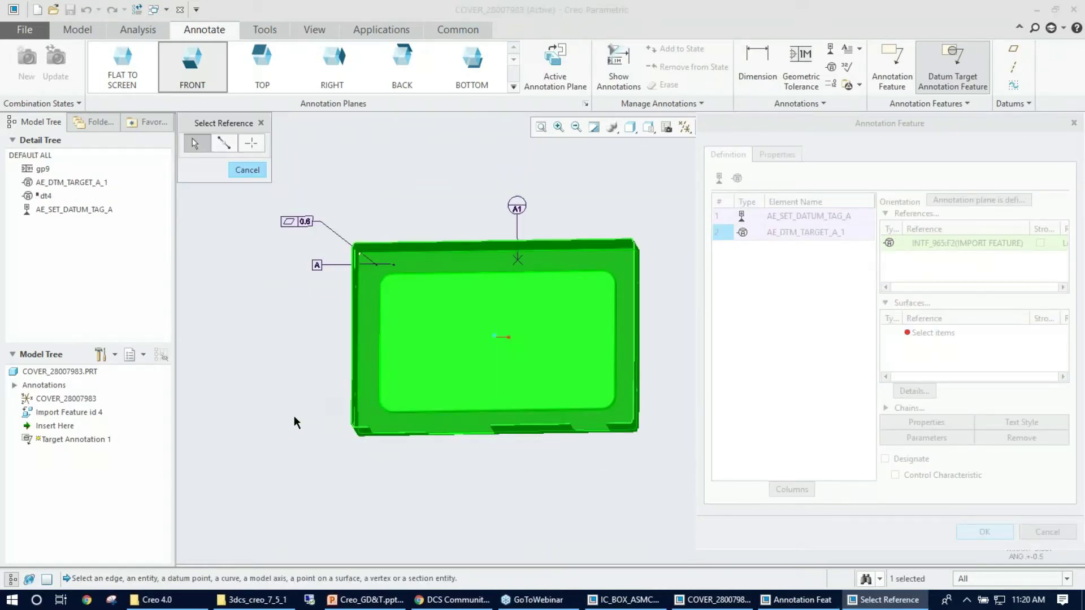
middle_click(315, 425)
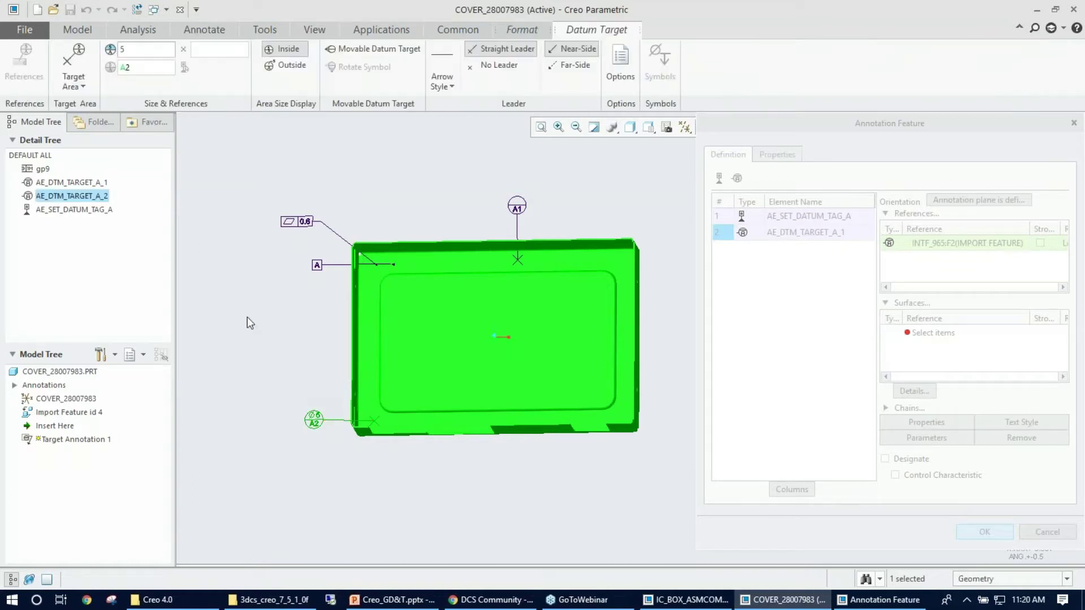
key("BackSpace")
middle_click(491, 451)
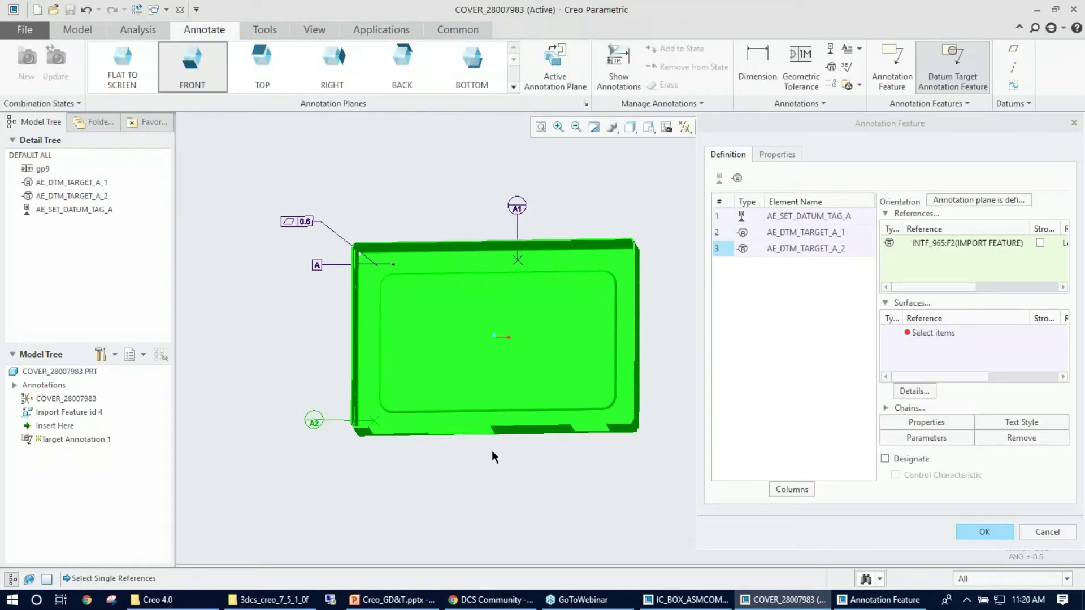
Add datum target A3 on the rim at the cover's lower-right corner, with its balloon outside the right edge, and clear its size value.
left_click(737, 179)
scroll(624, 418, "down", 4)
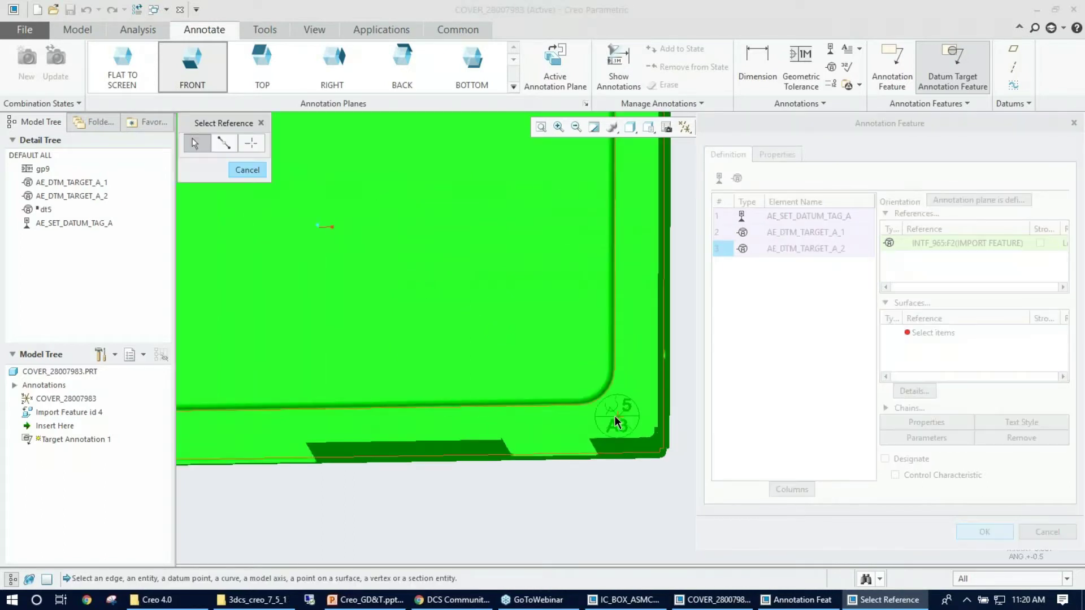
scroll(611, 411, "up", 4)
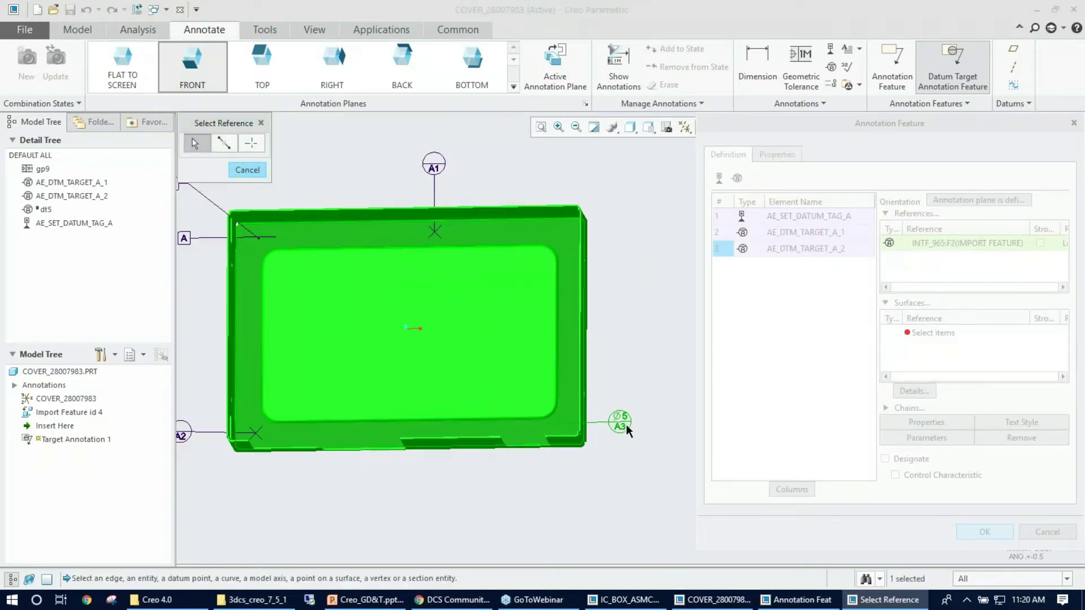
middle_click(623, 470)
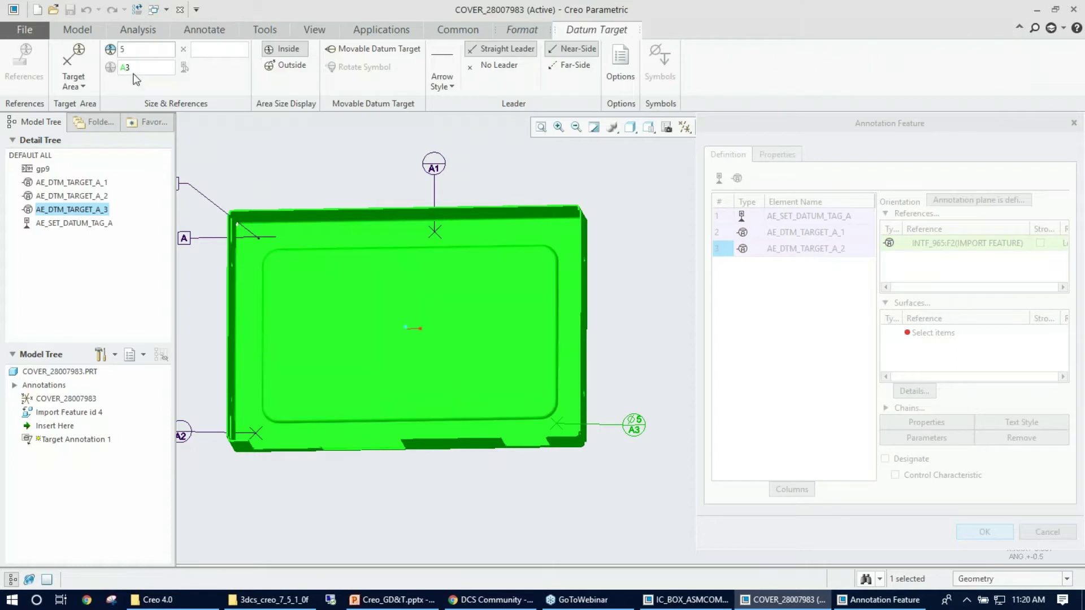
type("5")
middle_click(650, 198)
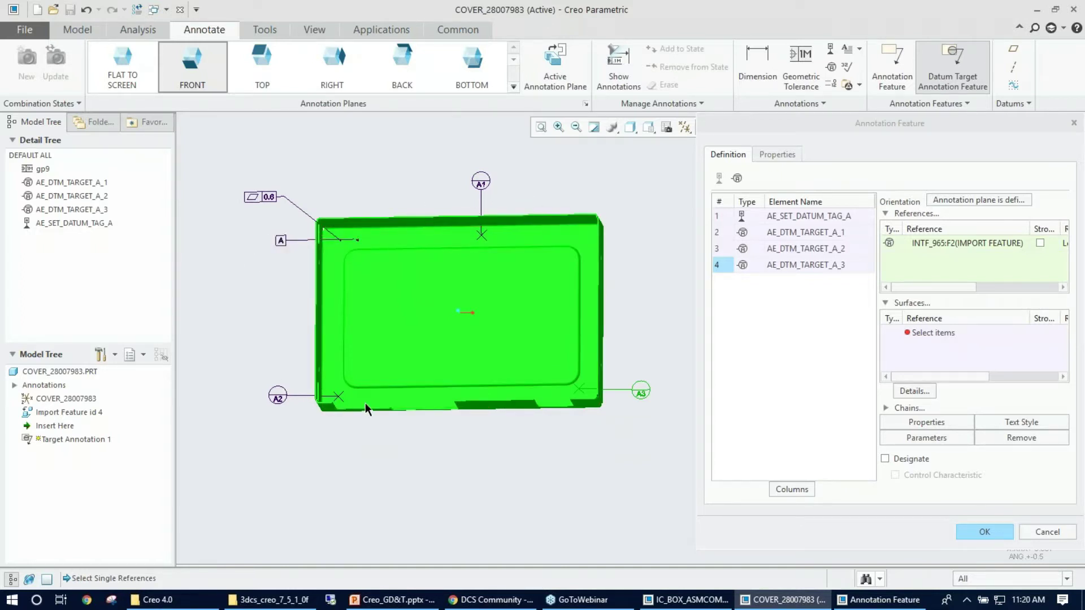
Go through the datum tag and the three datum target elements of the annotation feature and accept the feature.
mouse_move(798, 127)
left_mouse_down()
mouse_move(692, 125)
mouse_move(688, 108)
left_mouse_up()
left_click(612, 197)
left_click(613, 213)
left_click(612, 230)
left_click(612, 246)
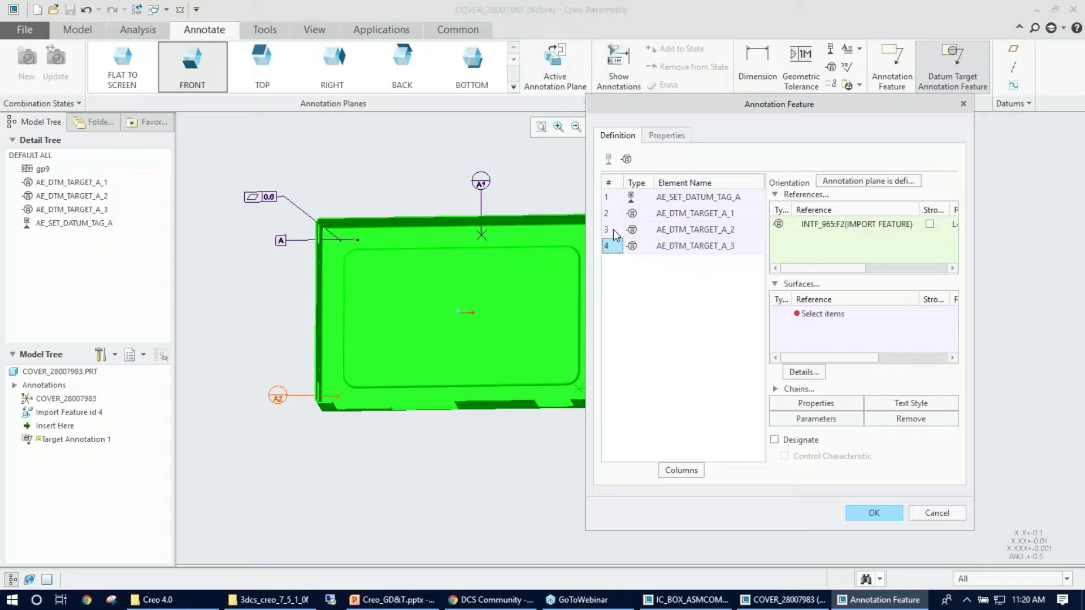
left_click(863, 508)
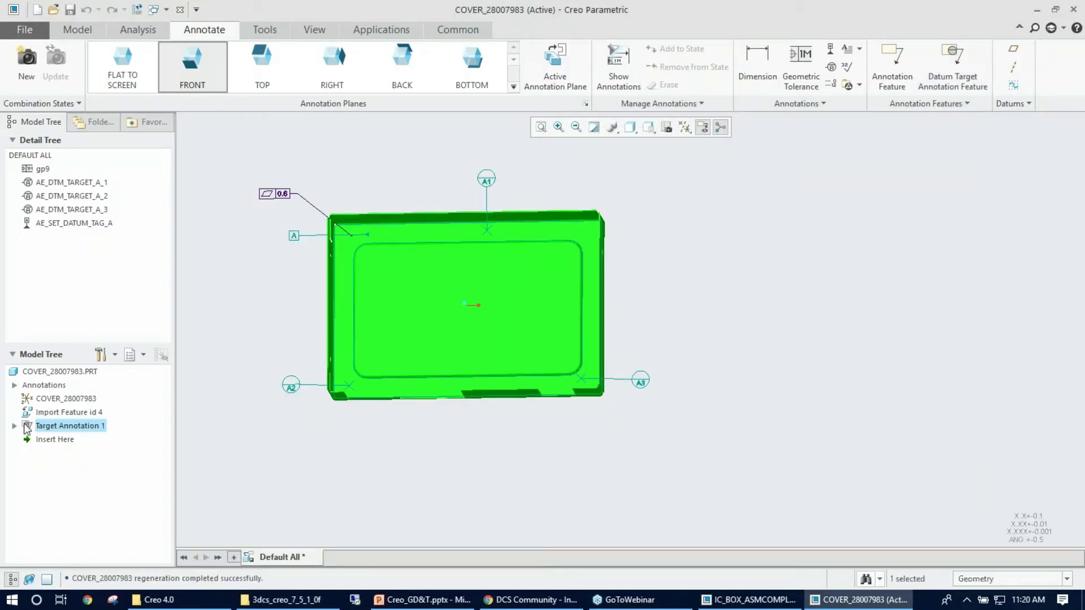
Expand Target Annotation 1 in the model tree to view its datum tag and target elements.
left_click(14, 426)
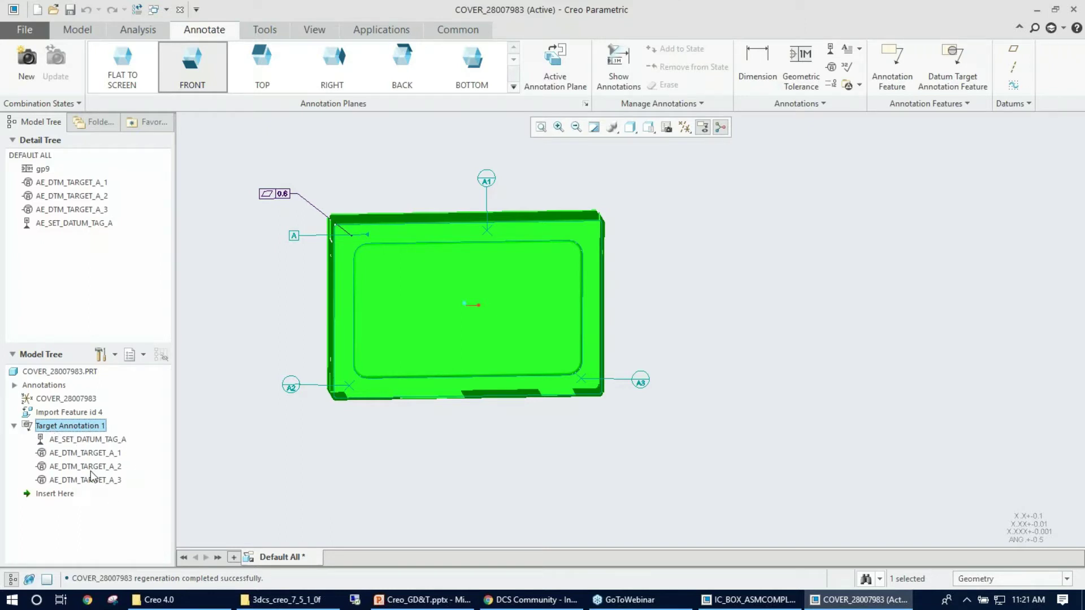
scroll(549, 399, "up", 3)
scroll(447, 378, "down", 3)
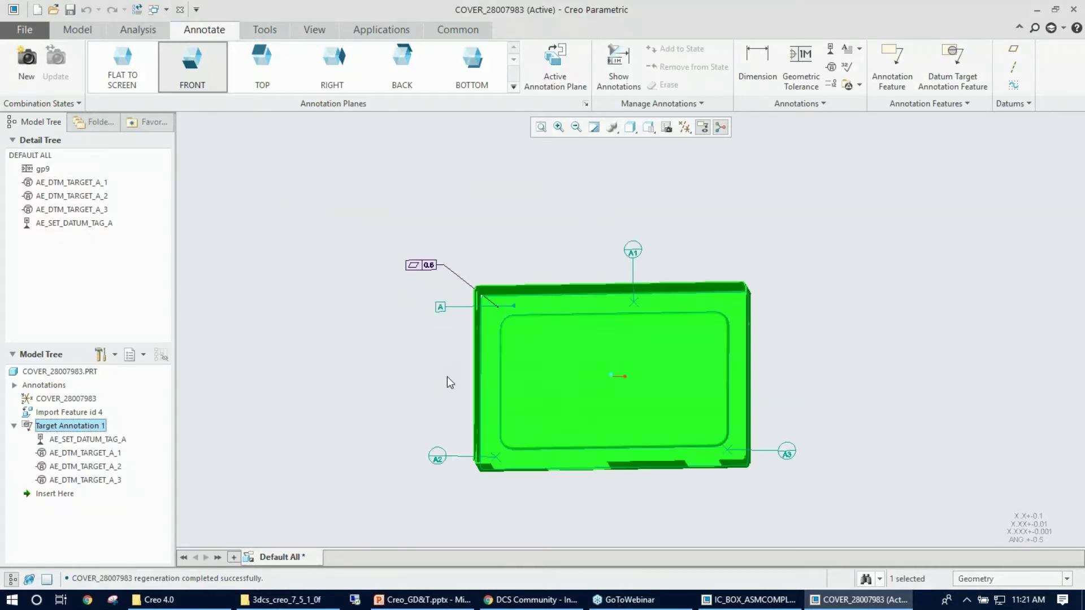
Dimension the distance between the cover's upper and lower side walls using surface references, with the text below datum target A2.
middle_click_drag(403, 359, 338, 371)
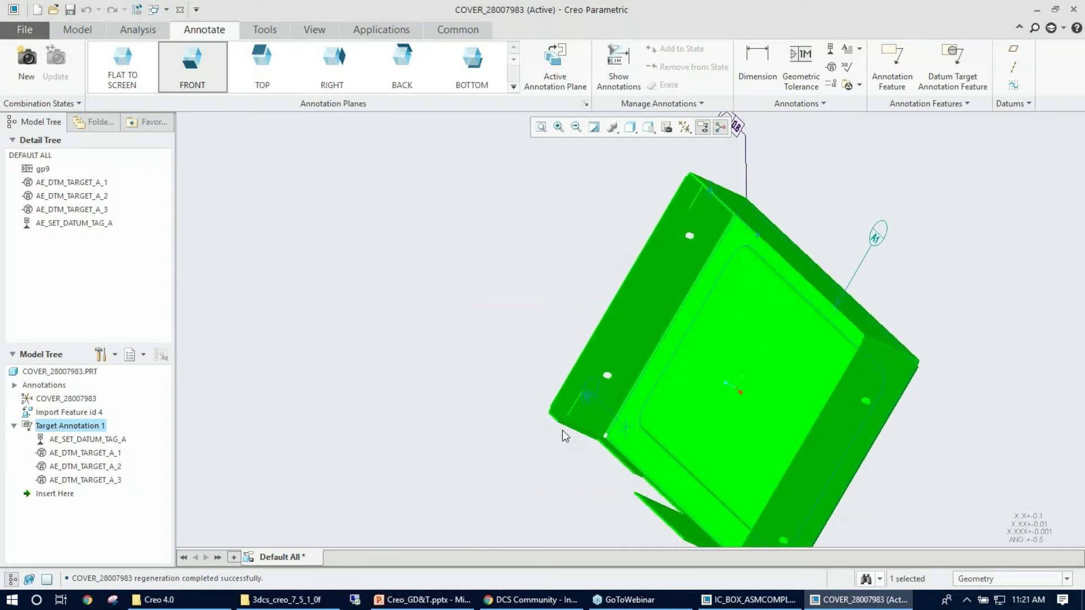
mouse_move(522, 294)
middle_mouse_down()
mouse_move(596, 247)
mouse_move(542, 259)
mouse_move(631, 234)
middle_mouse_up()
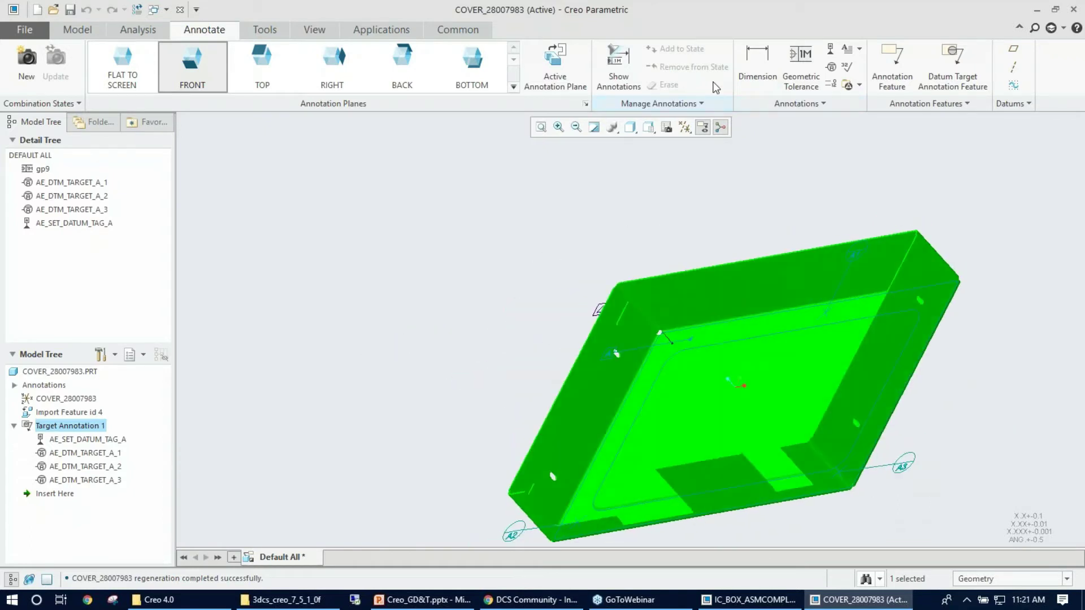
left_click(757, 60)
middle_click_drag(555, 260, 600, 337)
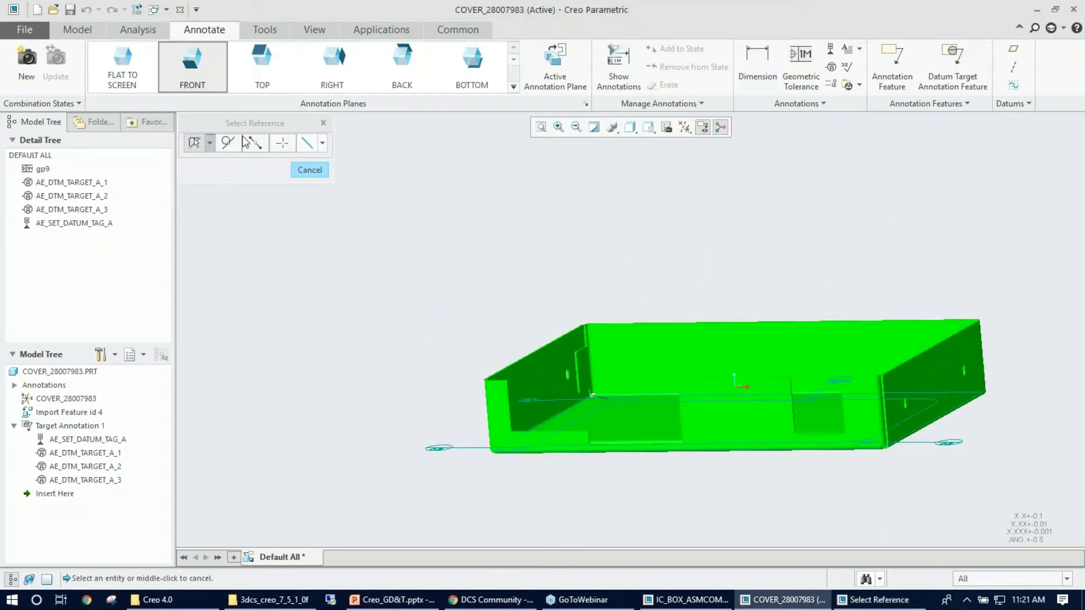
left_click_drag(272, 130, 391, 162)
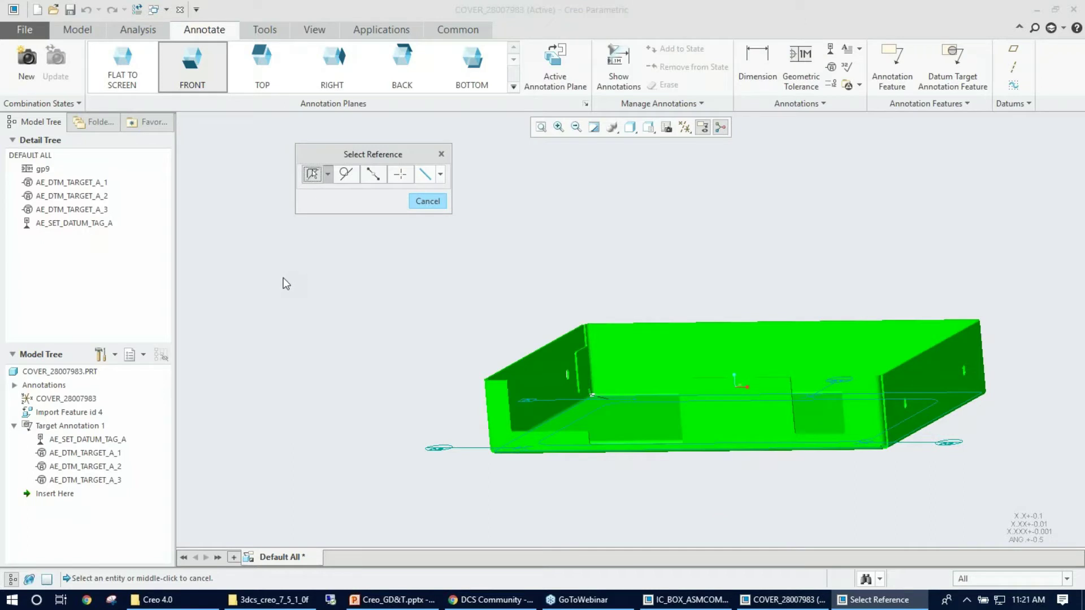
left_click(327, 175)
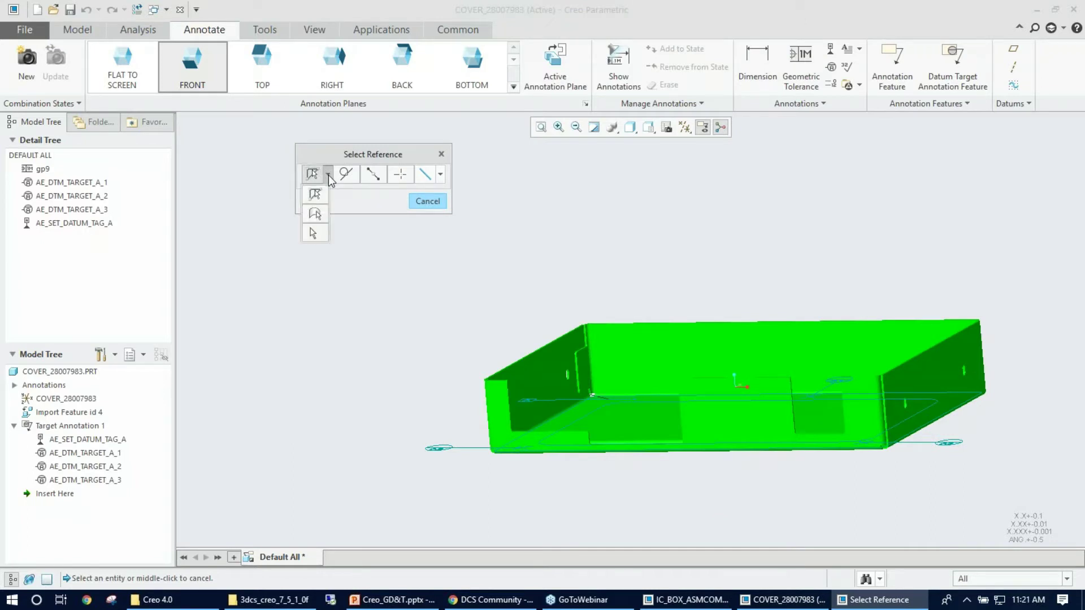
left_click(315, 214)
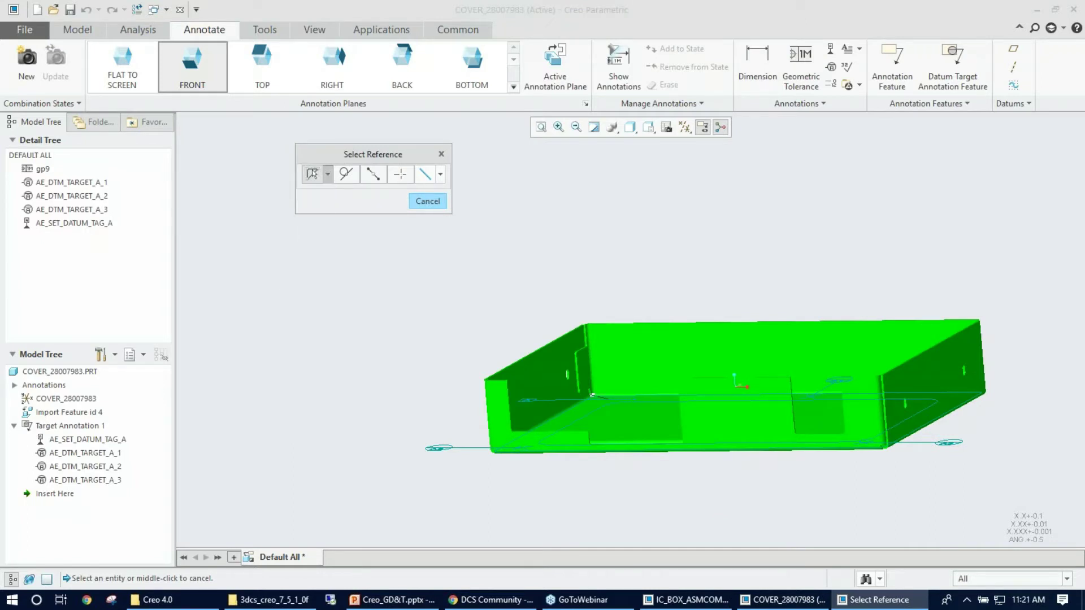
left_click(630, 346)
middle_click_drag(623, 232, 685, 427)
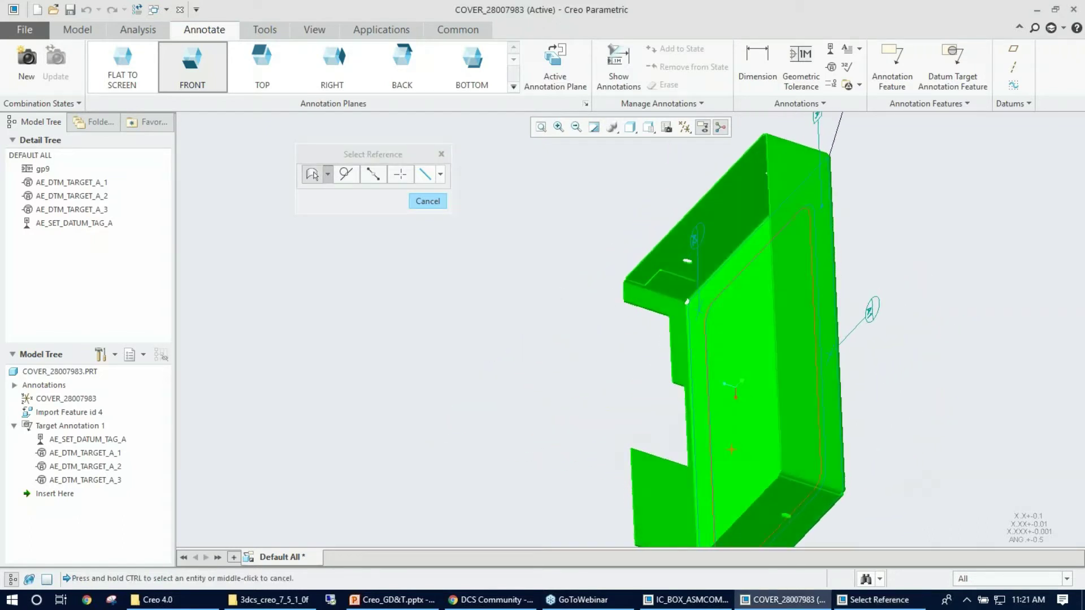
left_click(660, 503)
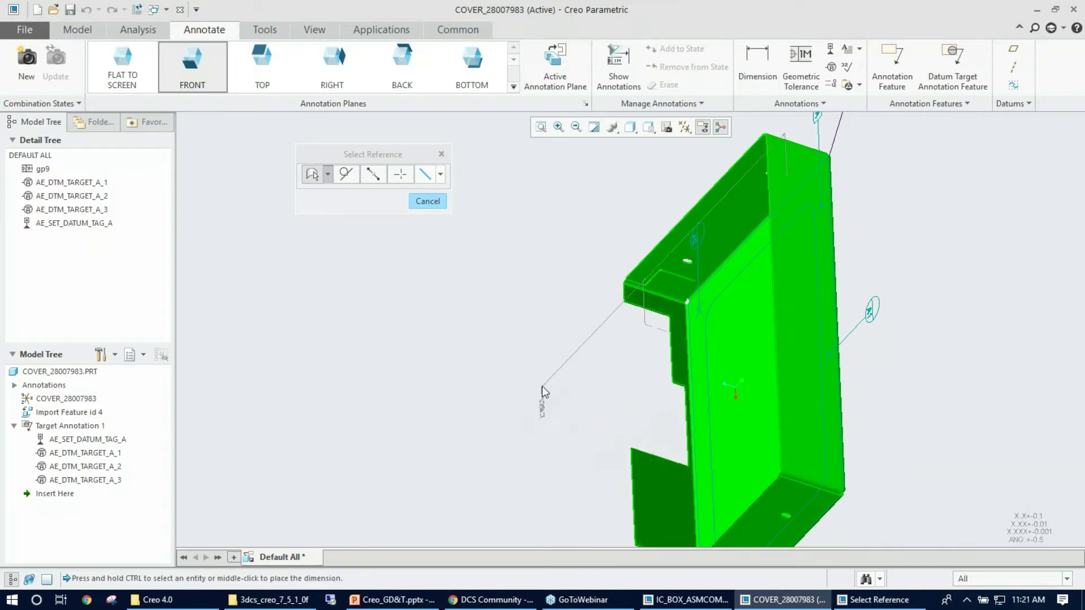
key("ctrl+d")
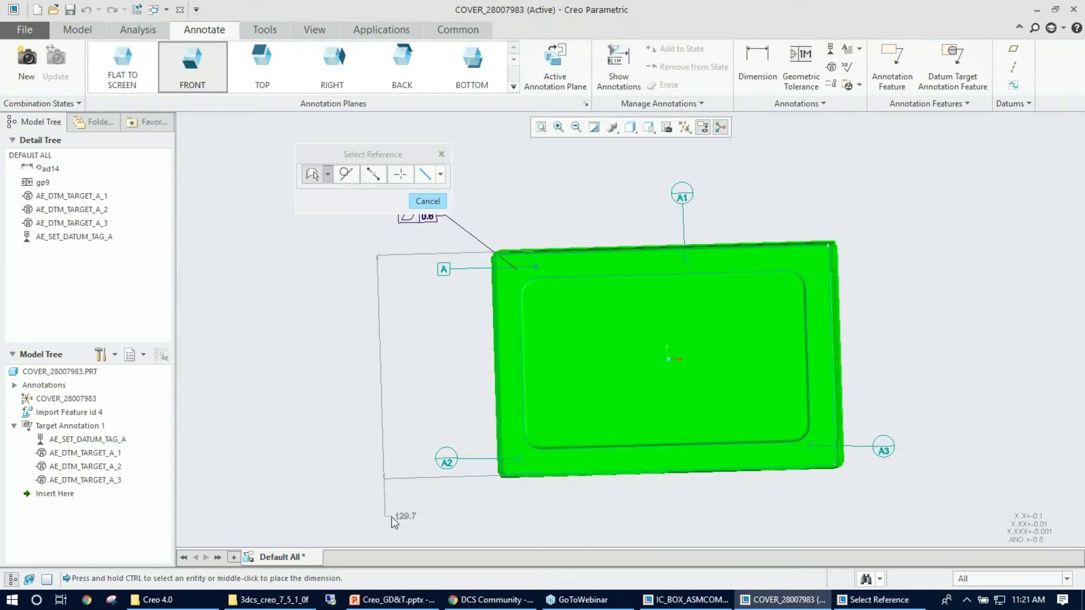
scroll(392, 517, "up", 2)
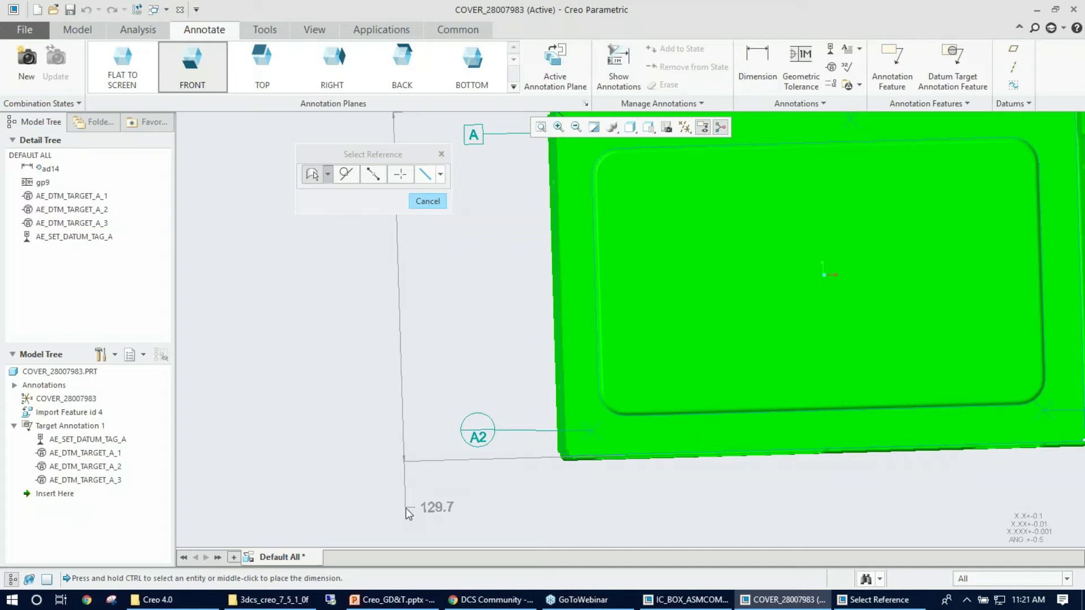
middle_click(406, 507)
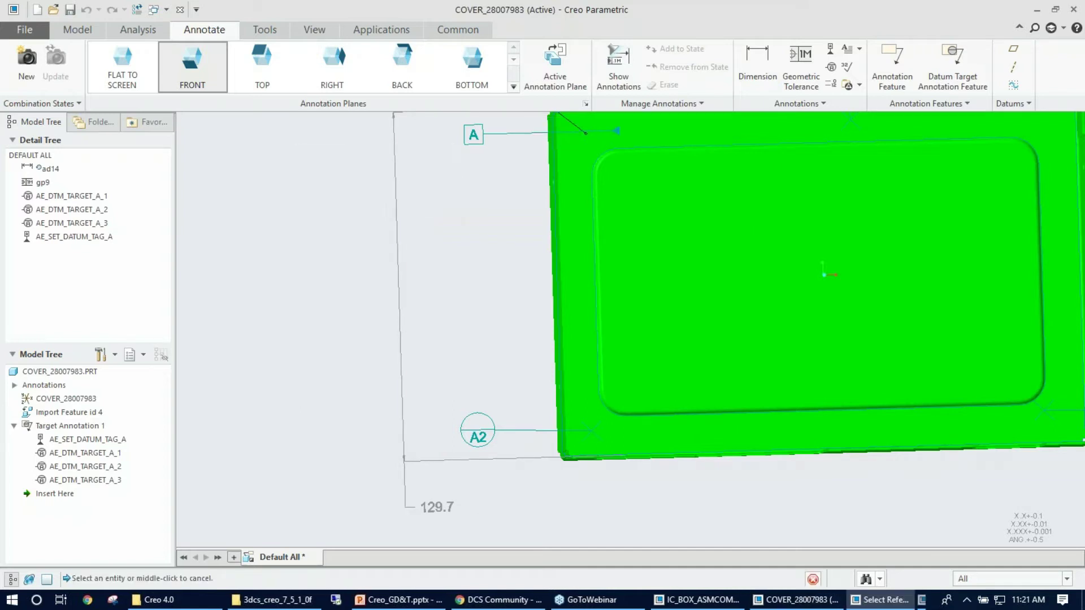
Examine the new width dimension up close and open its first and second dimension references.
scroll(458, 474, "down", 5)
scroll(452, 469, "up", 4)
scroll(452, 469, "down", 2)
scroll(452, 472, "up", 3)
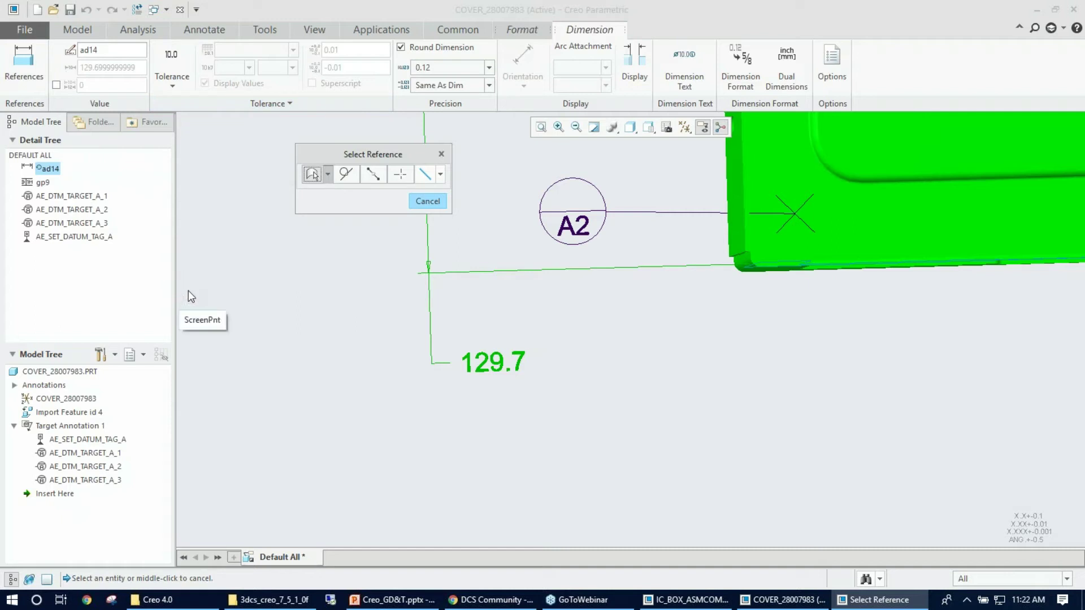
scroll(306, 263, "down", 3)
scroll(312, 269, "up", 2)
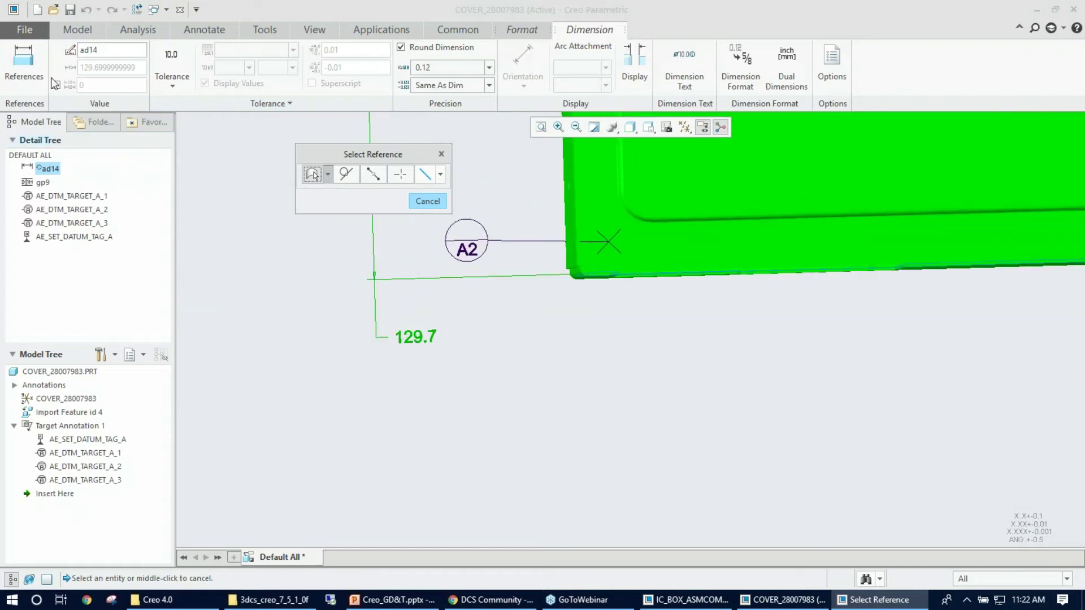
left_click(25, 62)
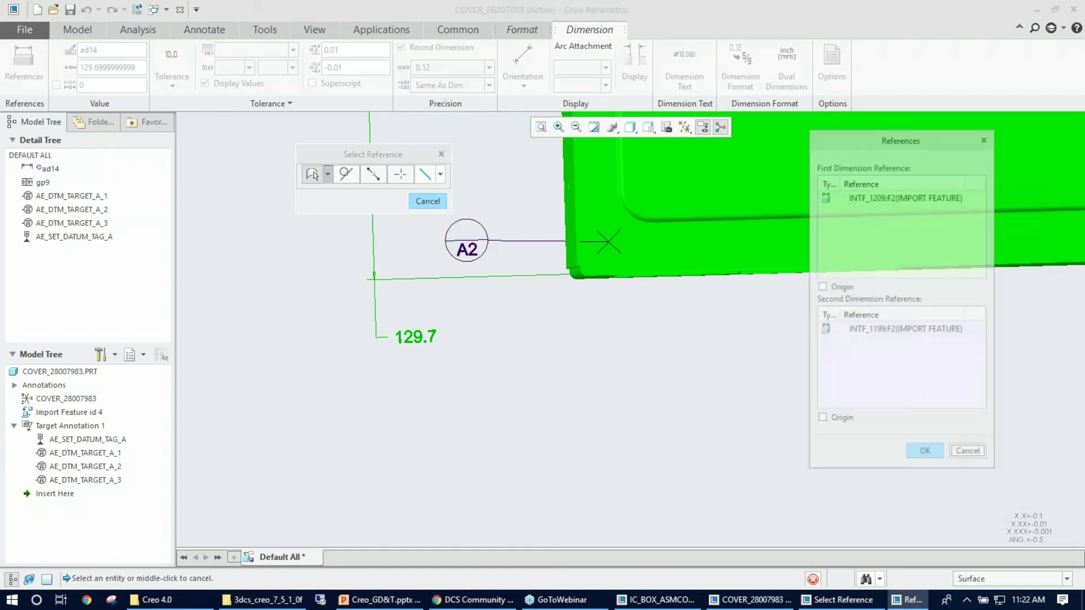
left_click_drag(876, 141, 900, 109)
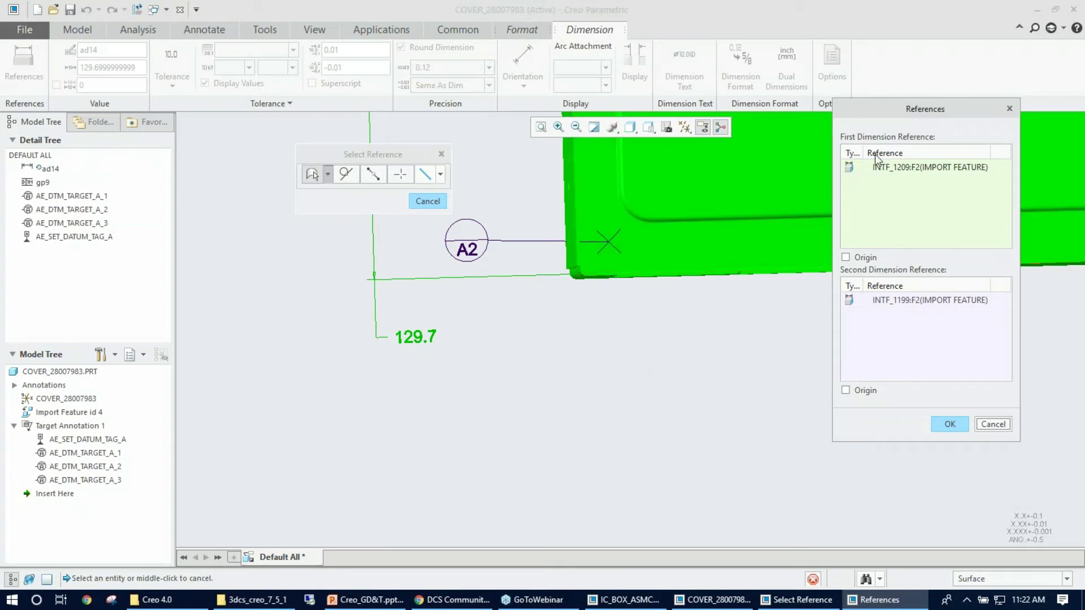
Try the Origin option on the first dimension reference, clear it again and accept the references.
left_click(846, 258)
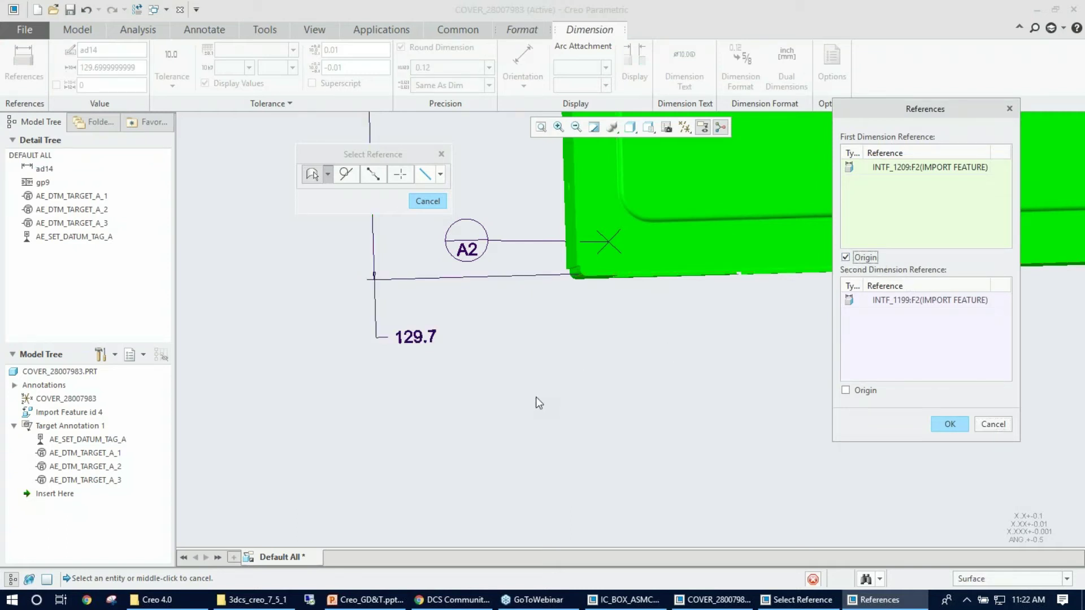
scroll(521, 314, "down", 3)
scroll(494, 233, "up", 5)
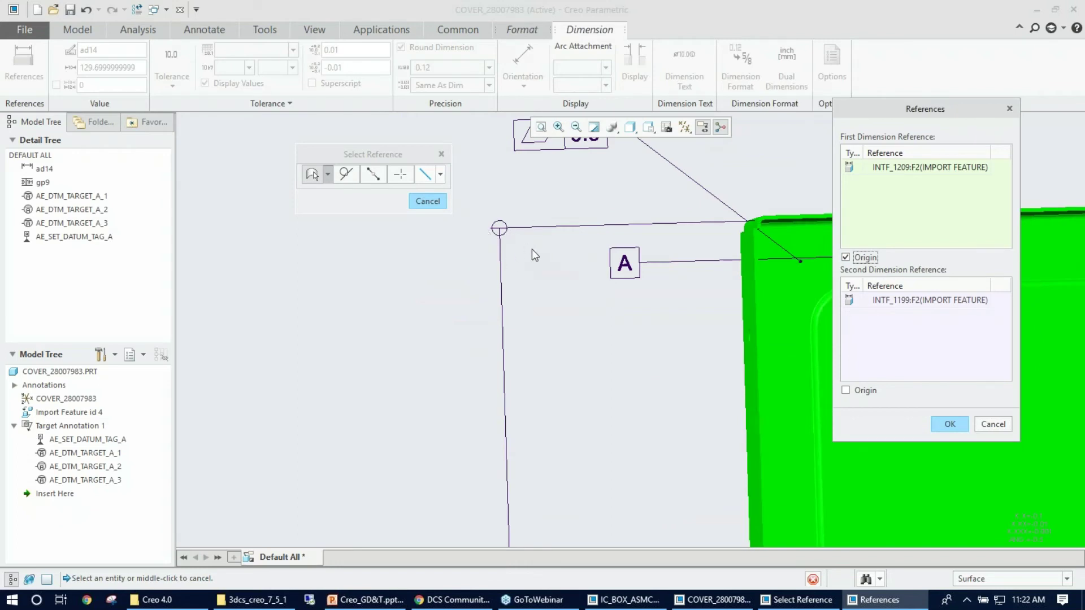
scroll(531, 249, "down", 4)
left_click(846, 257)
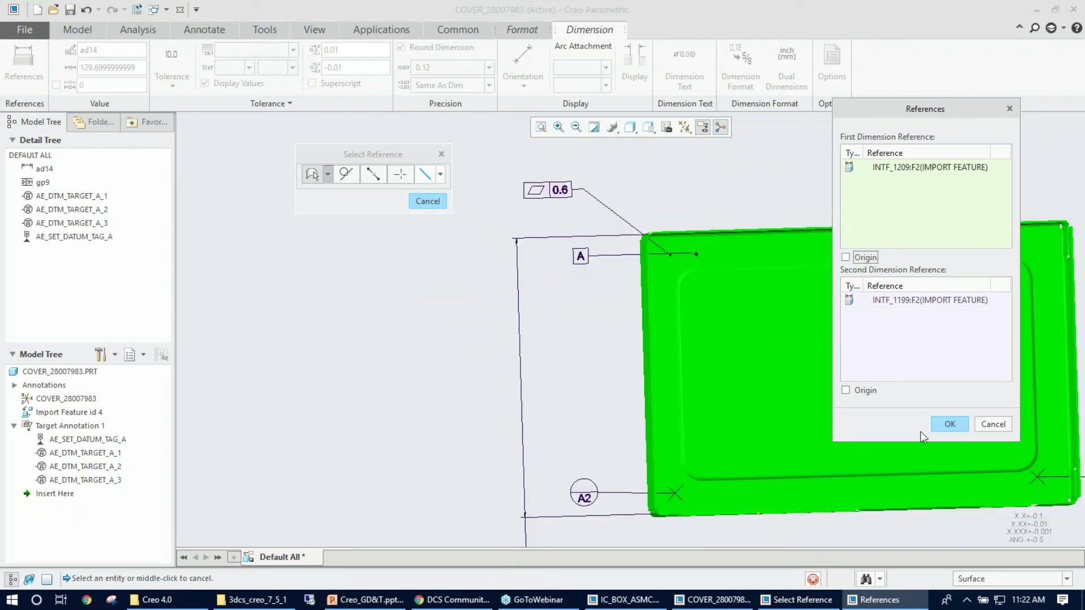
left_click(950, 424)
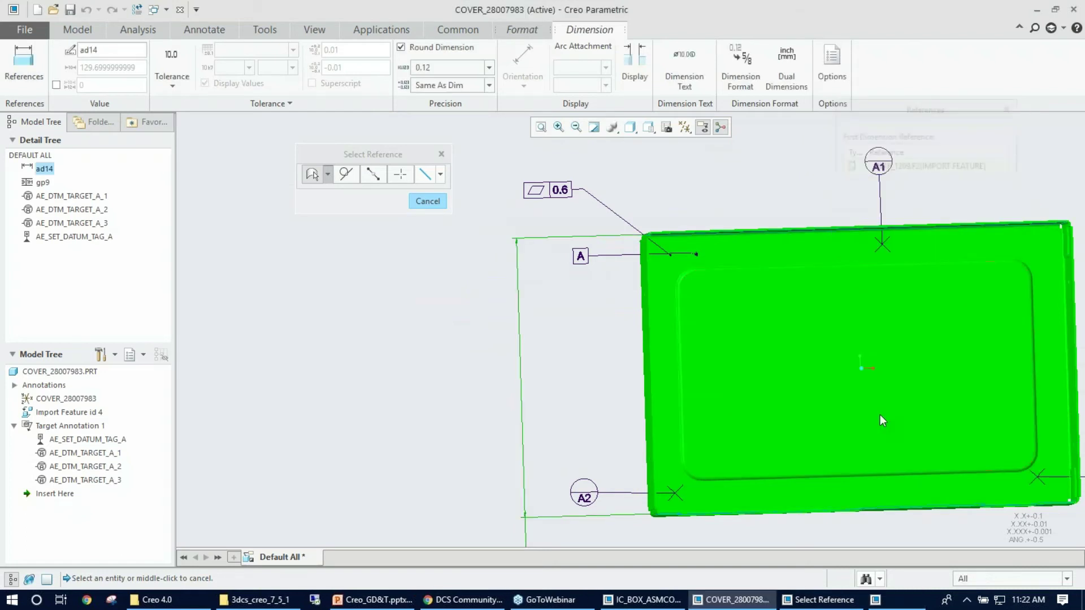
Check in the Entity Display options that Show dimension tolerances is enabled, and accept the options.
scroll(378, 375, "down", 3)
scroll(422, 390, "up", 2)
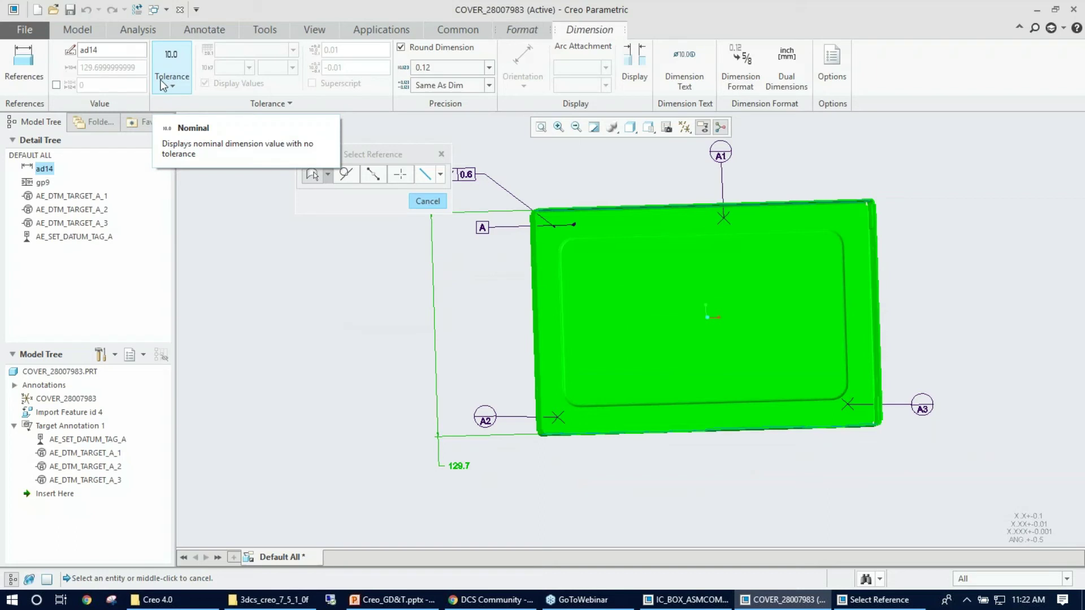
left_click(24, 29)
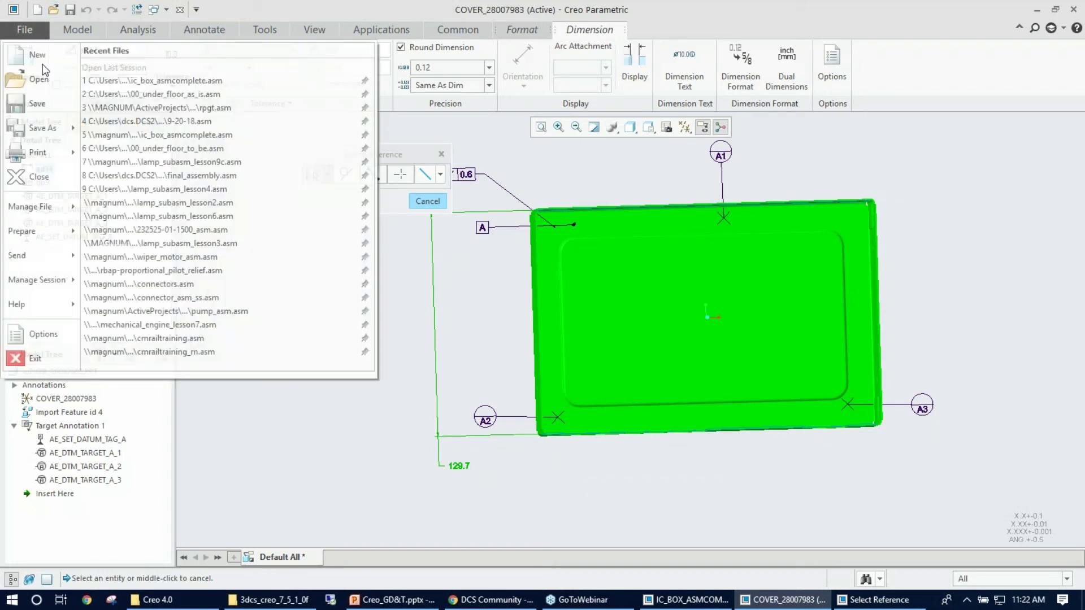
left_click(39, 334)
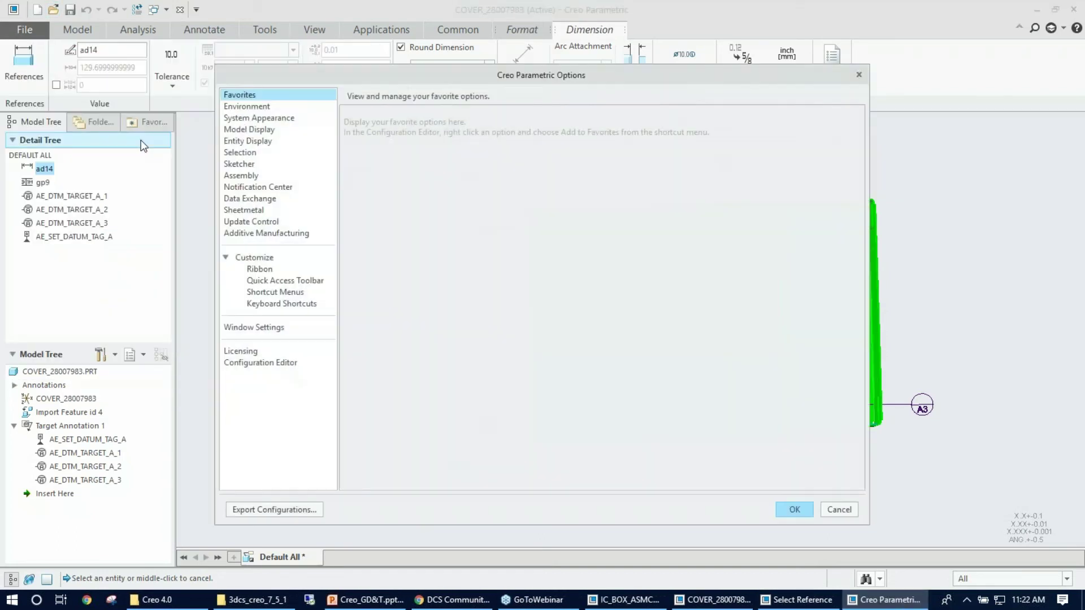
left_click(248, 141)
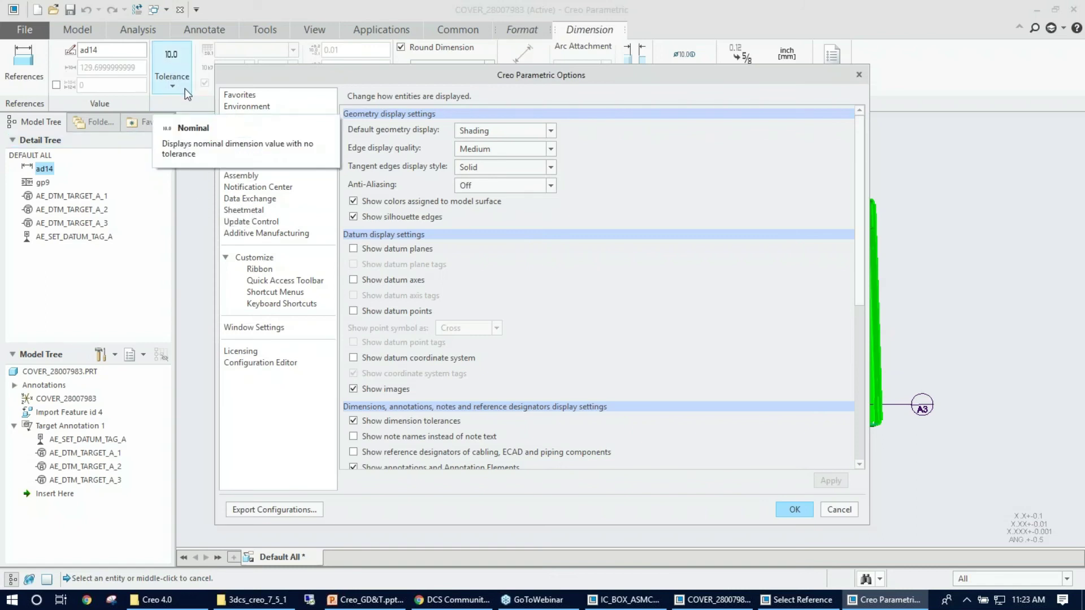
left_click(354, 421)
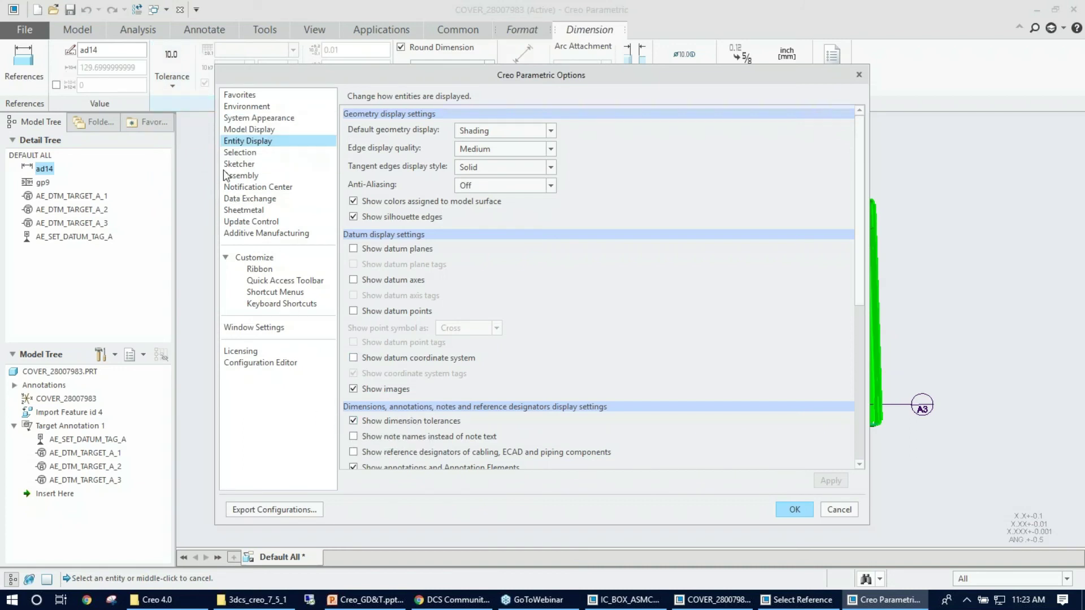
left_click(801, 514)
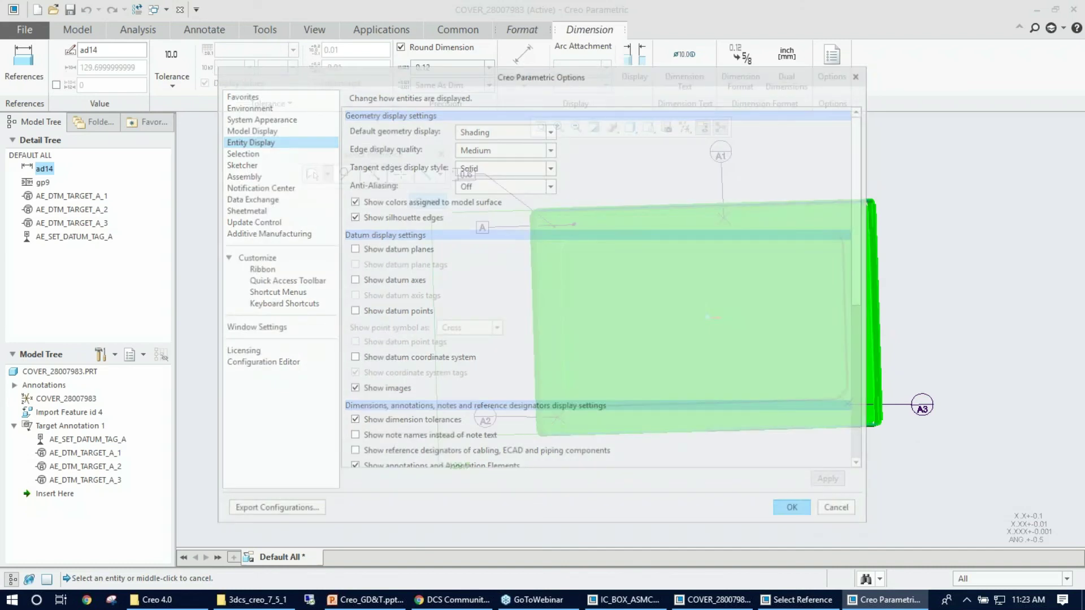
Give the dimension between the side walls a symmetric tolerance of 0.5.
left_click(168, 80)
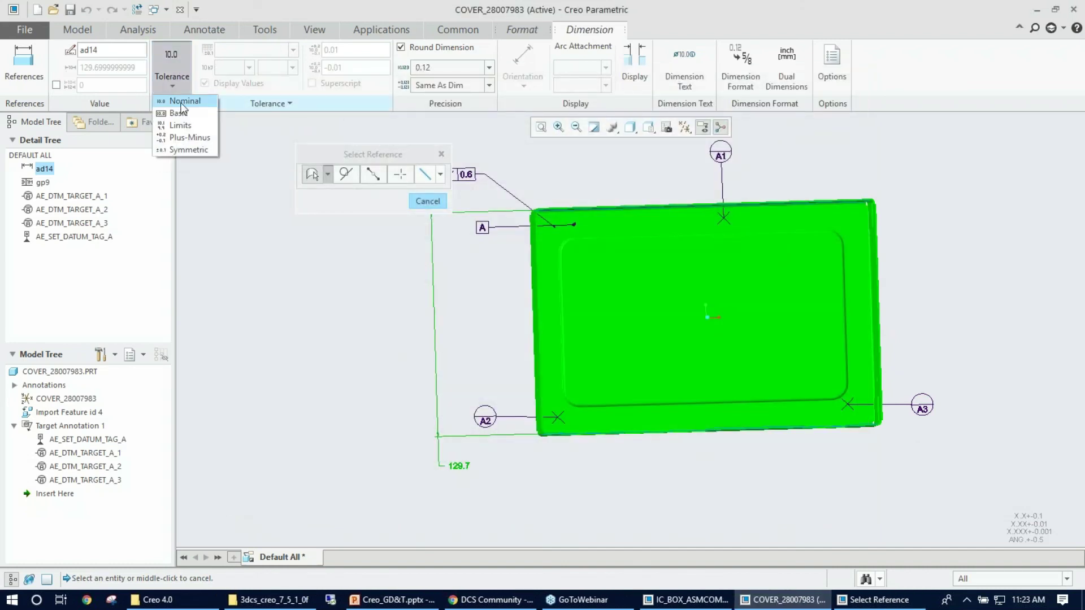
left_click(193, 151)
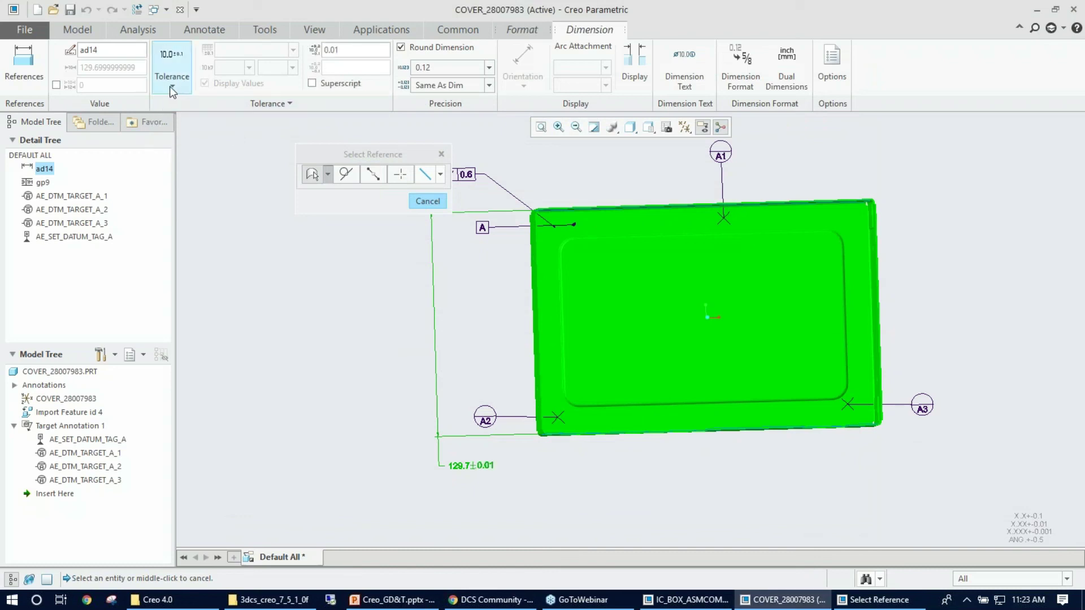
left_click(349, 52)
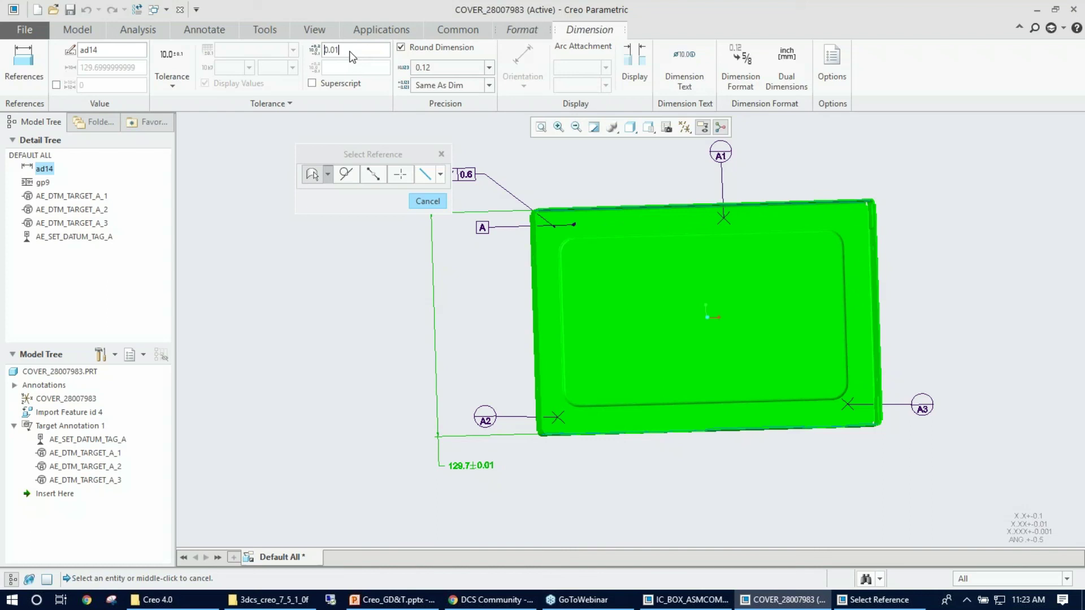
type("0.5")
left_click(338, 297)
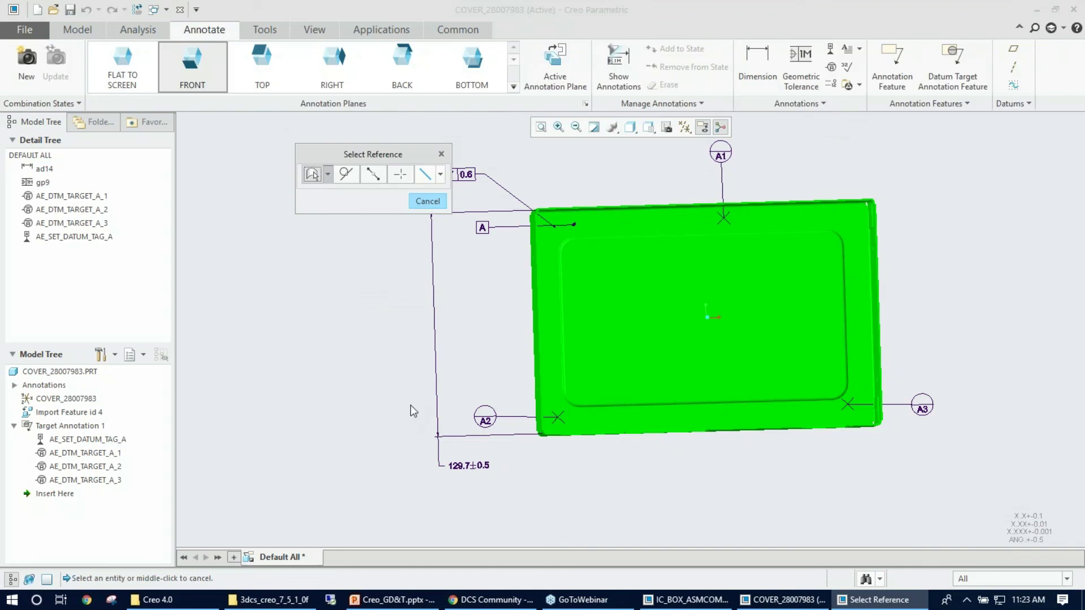
scroll(446, 469, "up", 3)
scroll(451, 469, "up", 3)
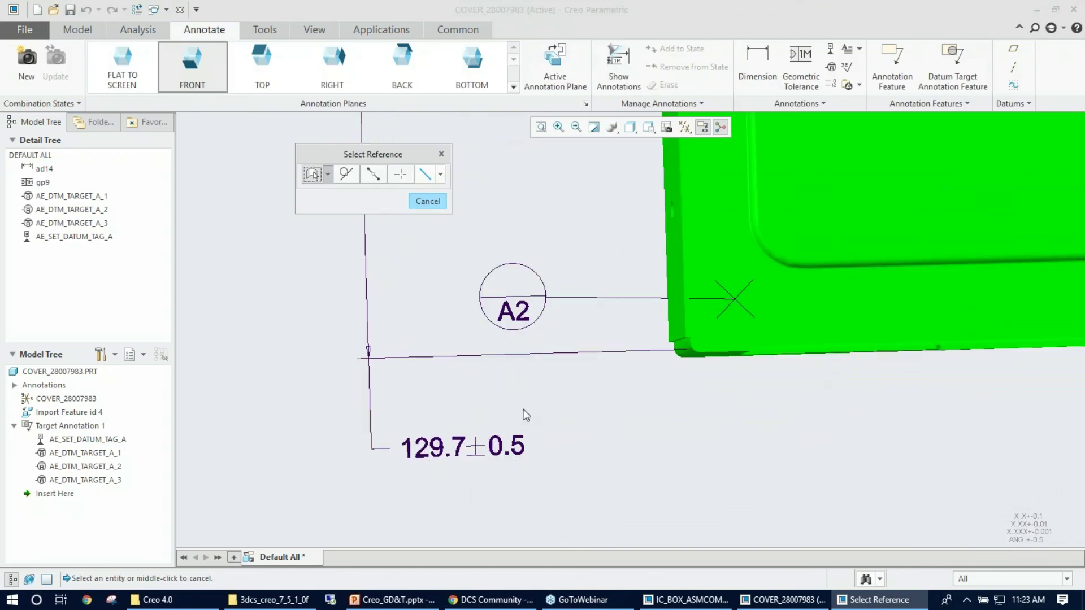